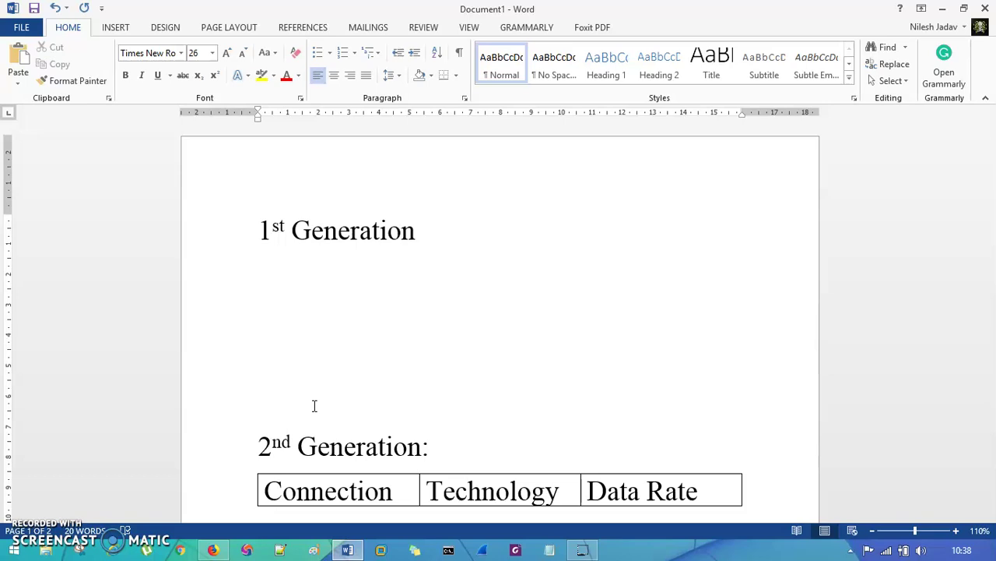
Add an indented dash bullet 'Analog Technology' under 1st Generation
click(280, 279)
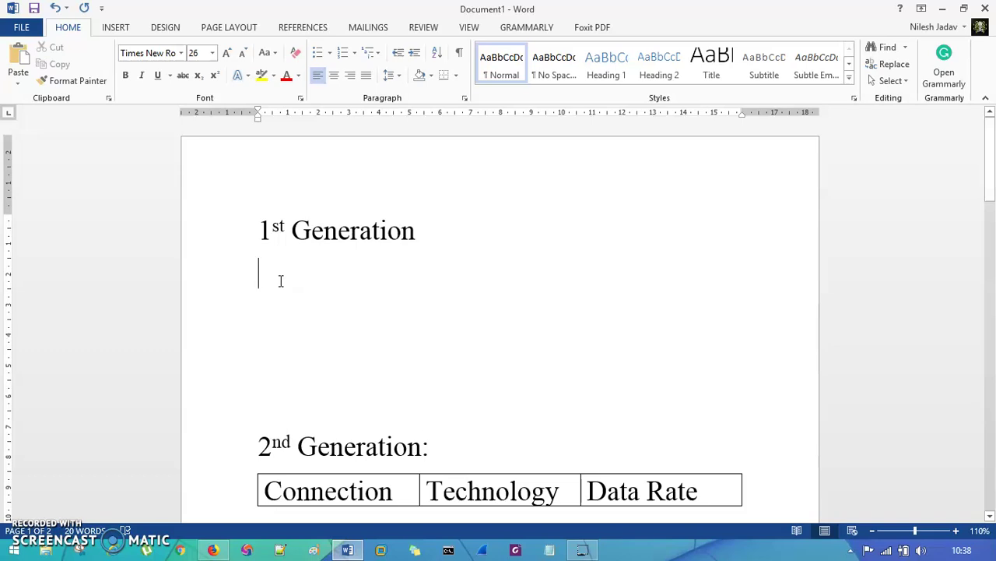
text(A)
key(BackSpace)
key(Tab)
text(-A)
key(BackSpace)
text(Nal)
key(BackSpace)
key(BackSpace)
key(BackSpace)
text(Analog)
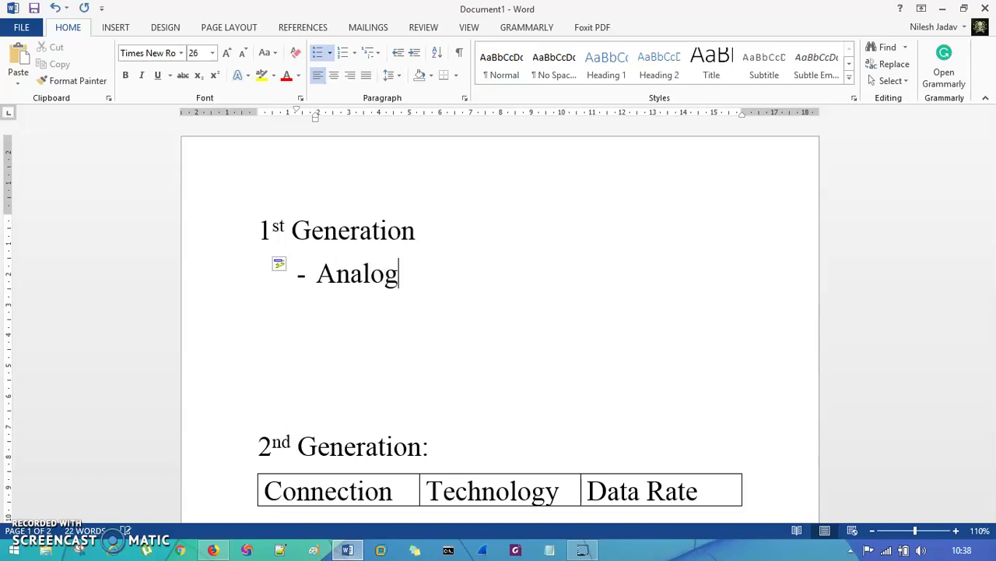
text( Techn)
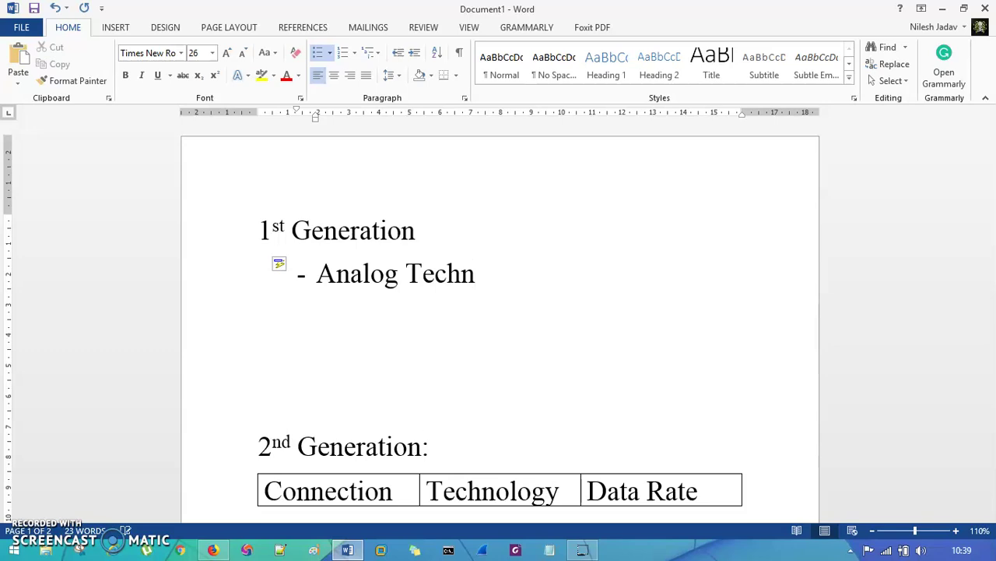
text(ology)
Add the bullet 'AMPS (Advanced Mobile Phone Service)'
key(Return)
text(AMPS (A))
key(Left)
text(Ad)
key(BackSpace)
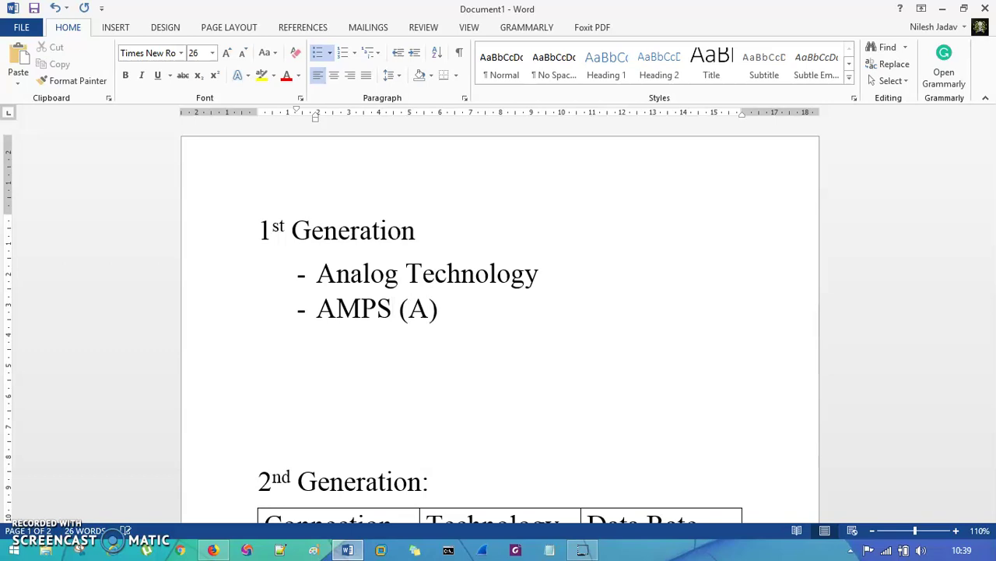
text(dvanced C)
key(BackSpace)
text(Mobile Phone S)
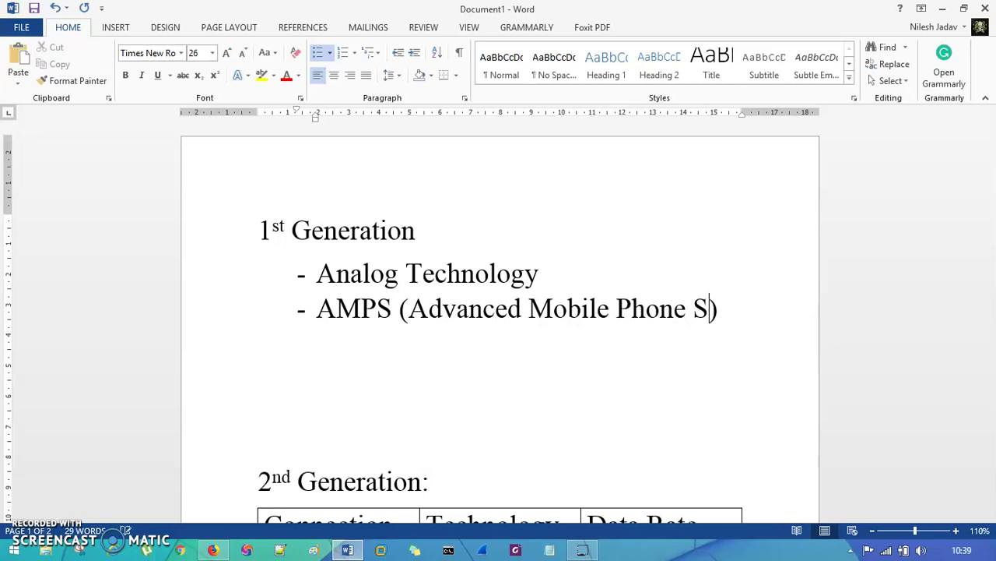
text(ervice)
key(Right)
Add the bullet 'Uses FDMA (Frequency Division for Multiple Access)'
key(Return)
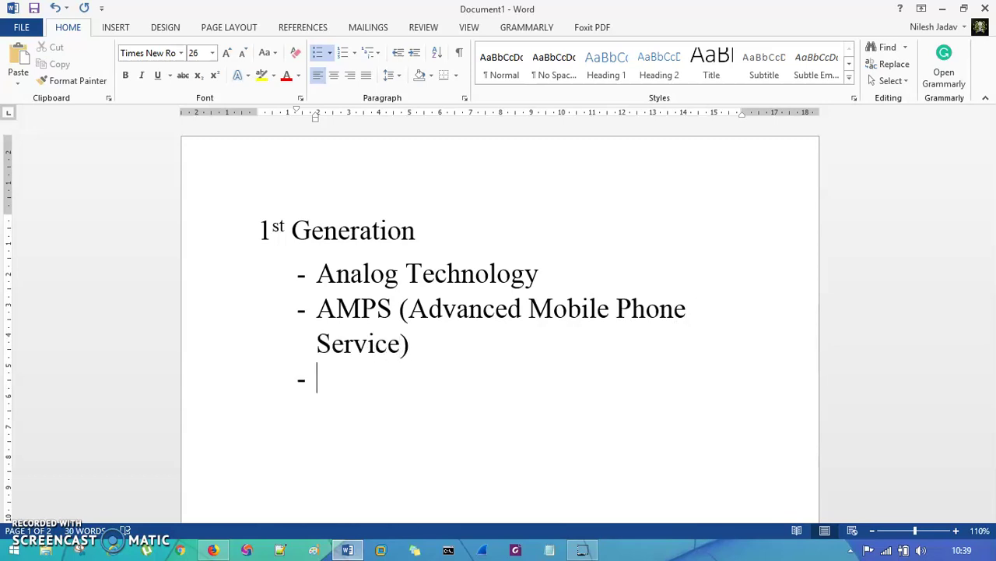
text(USer)
key(BackSpace)
key(BackSpace)
key(BackSpace)
text(ses FDAM)
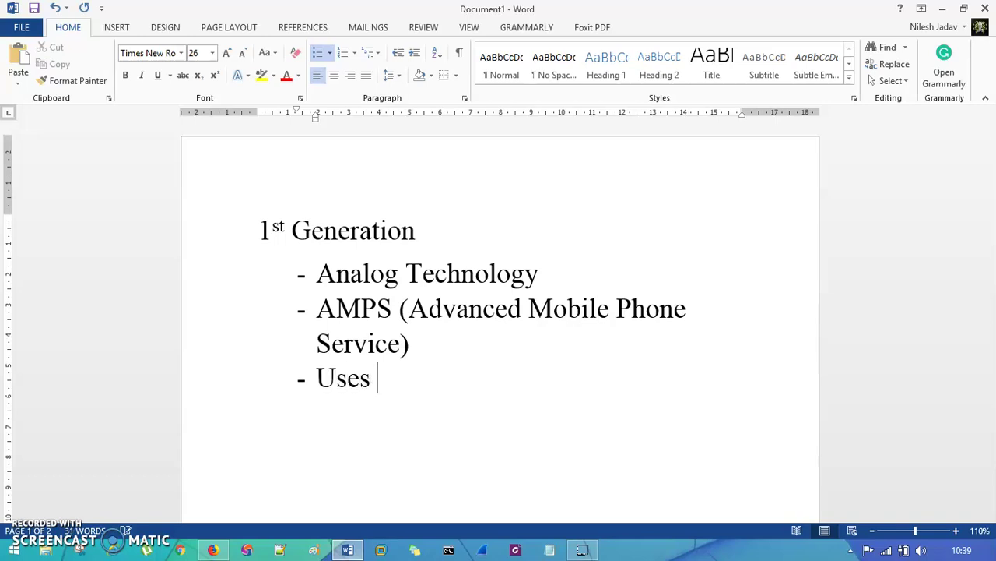
key(BackSpace)
key(BackSpace)
text(MA())
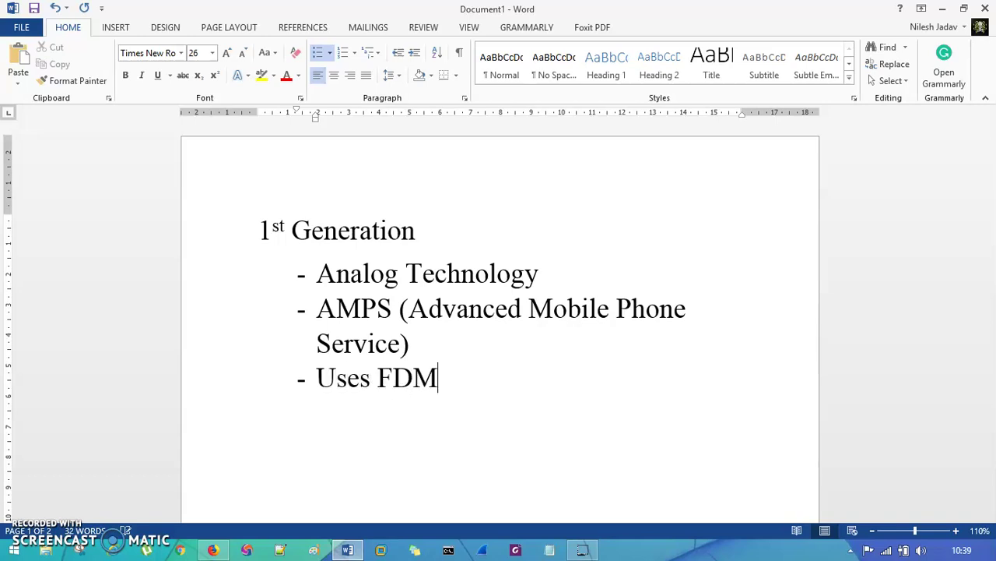
key(Left)
text(Fu)
key(BackSpace)
key(BackSpace)
text(Frequency )
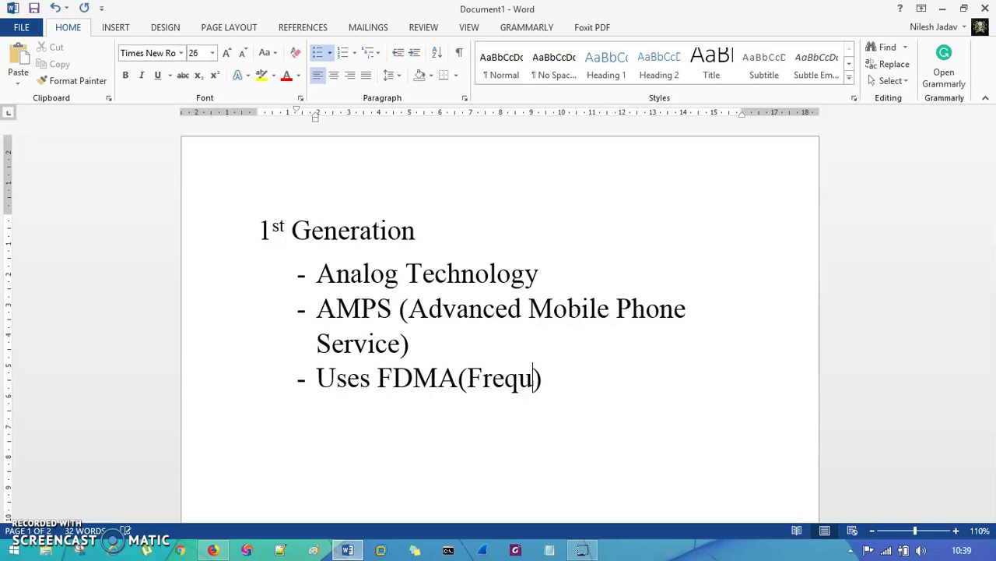
text(Divisio)
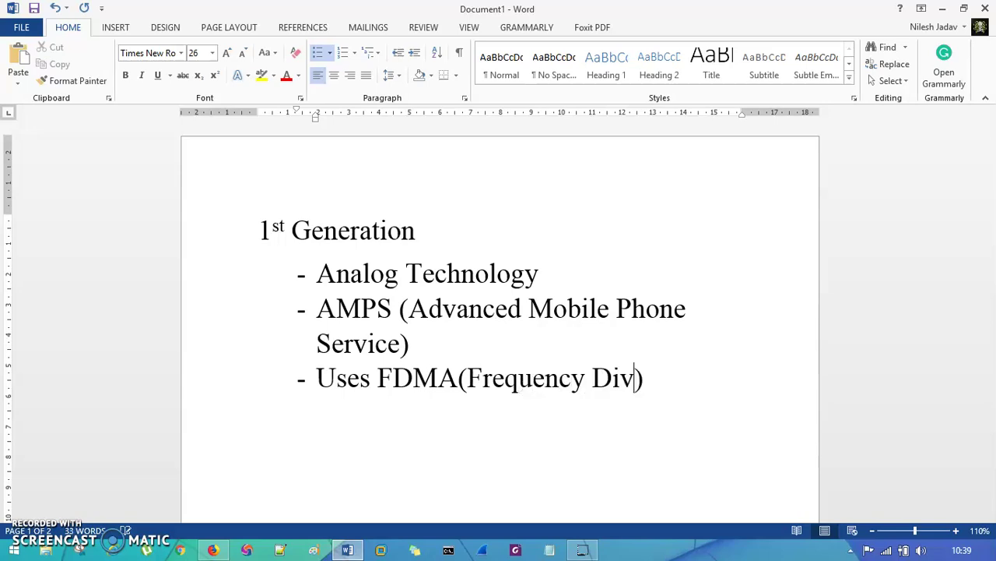
text(n for Mult)
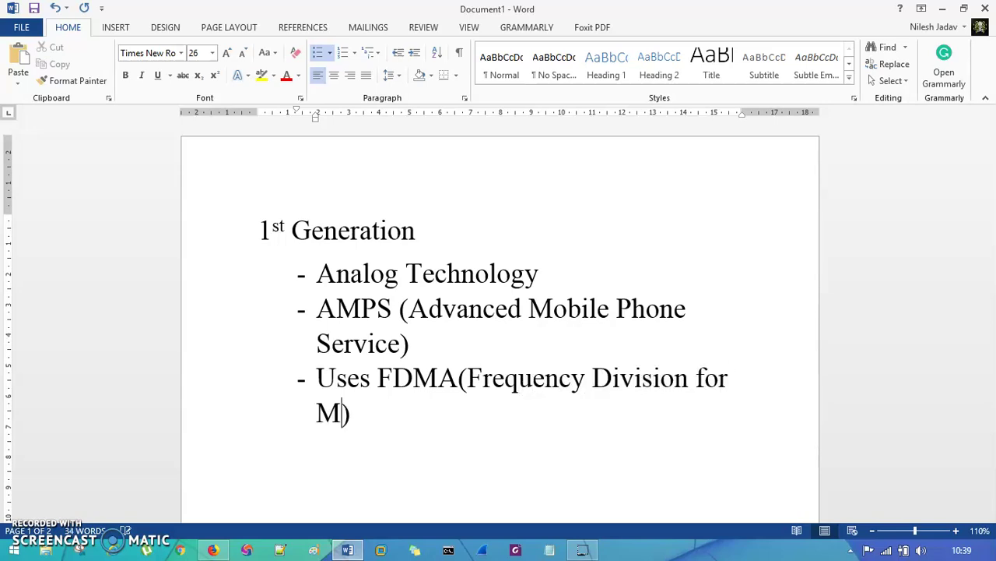
key(BackSpace)
text(tiple Access)
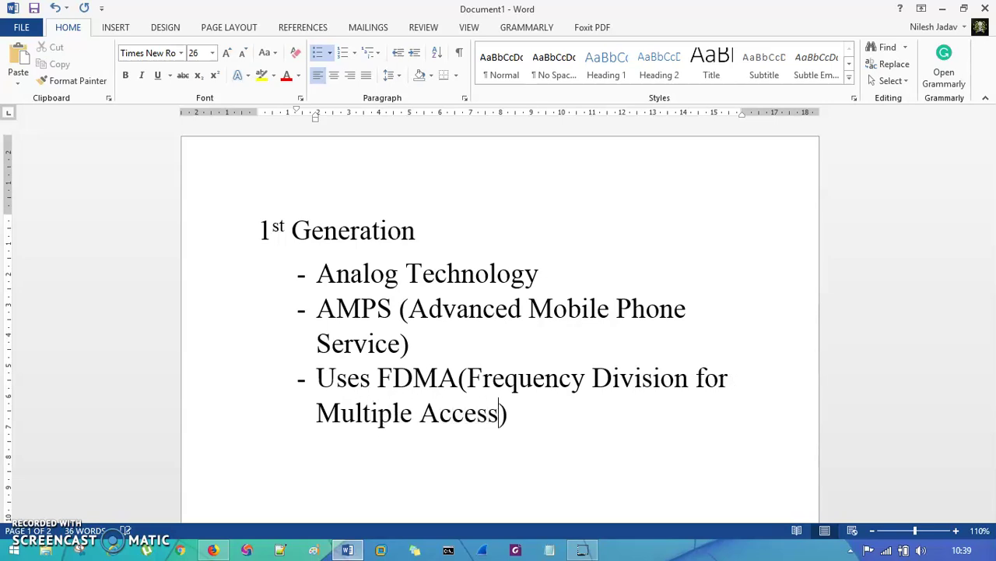
Append '- for modulation' to the FDMA bullet
key(End)
text(- for mo)
text(fu)
key(BackSpace)
key(BackSpace)
text(du)
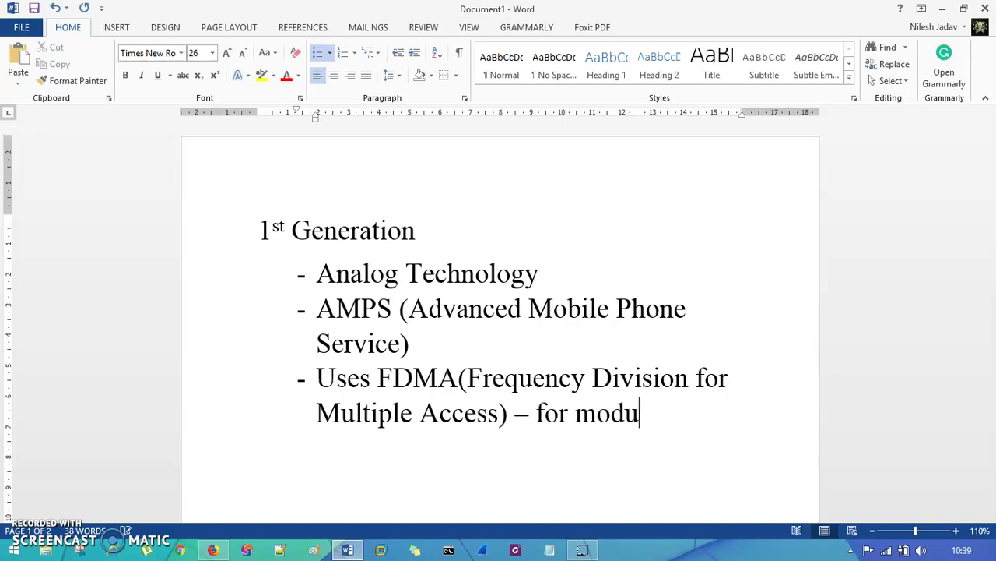
text(lation)
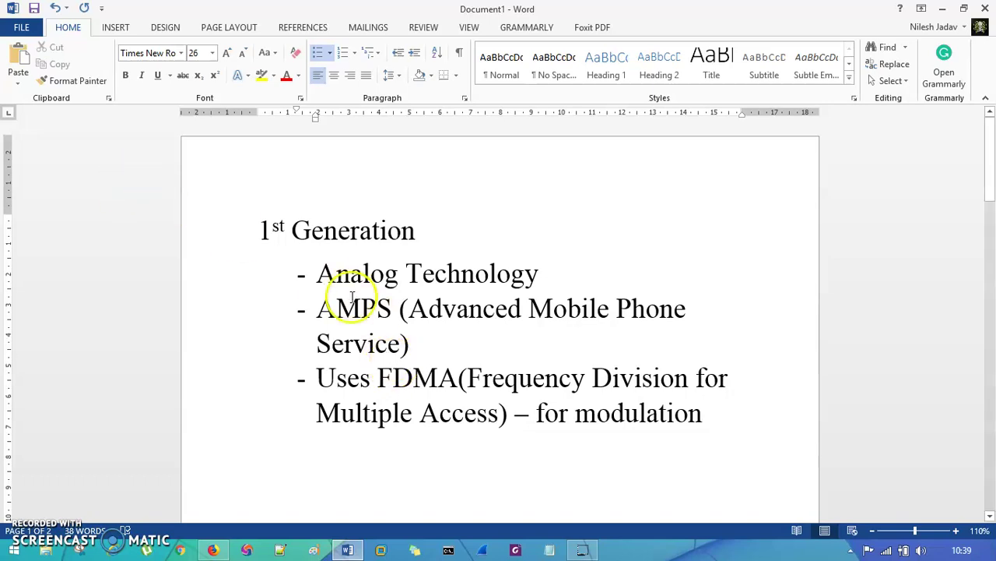
Select AMPS and bring up Firefox's Advanced Mobile Phone Service image results
drag(316, 310, 386, 313)
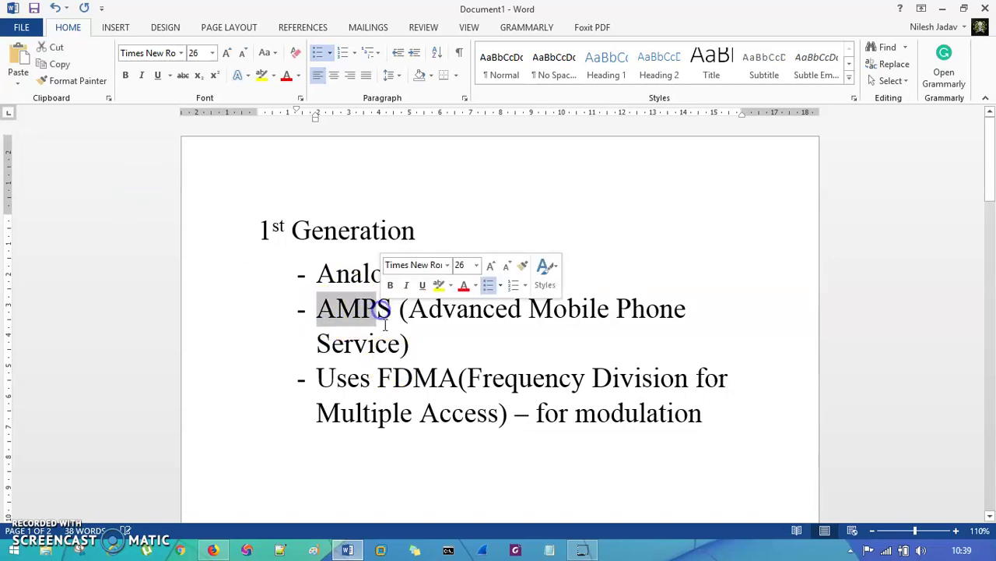
click(213, 550)
click(242, 12)
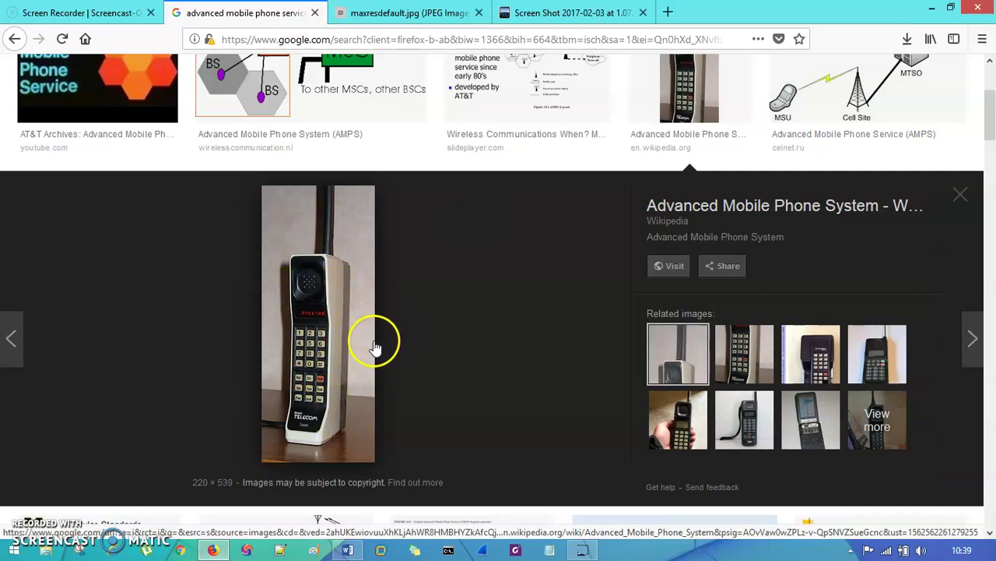
View the AMPS phone image preview, then minimize Firefox to return to Word
click(459, 322)
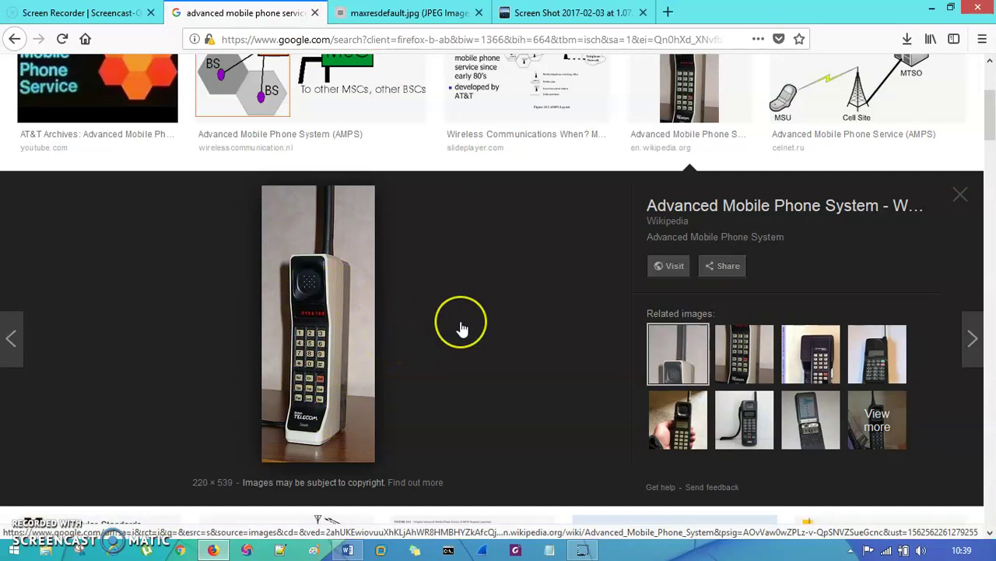
click(382, 224)
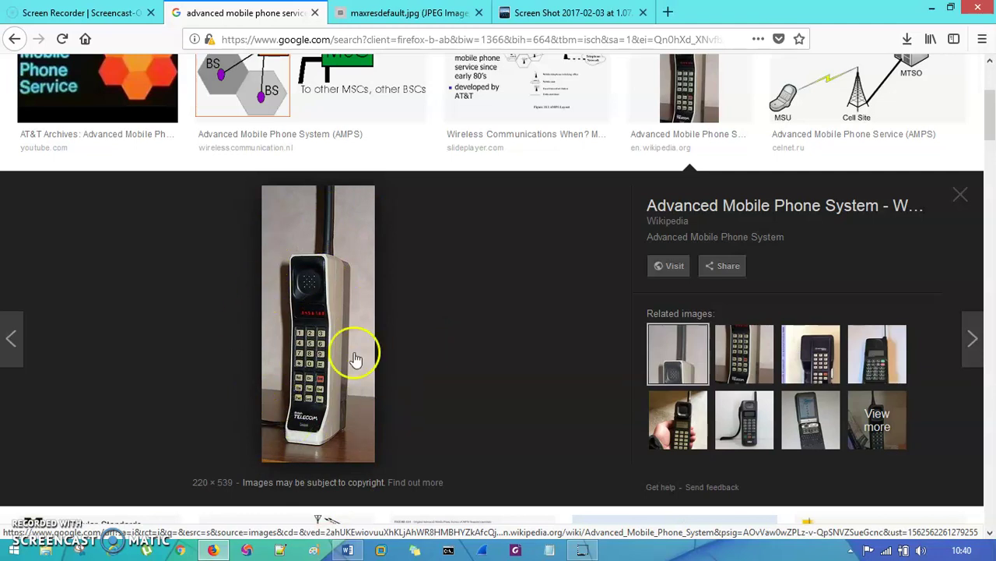
click(932, 7)
scroll(622, 280, down, 3)
Remove the blank line above the 2nd Generation heading
scroll(634, 294, down, 3)
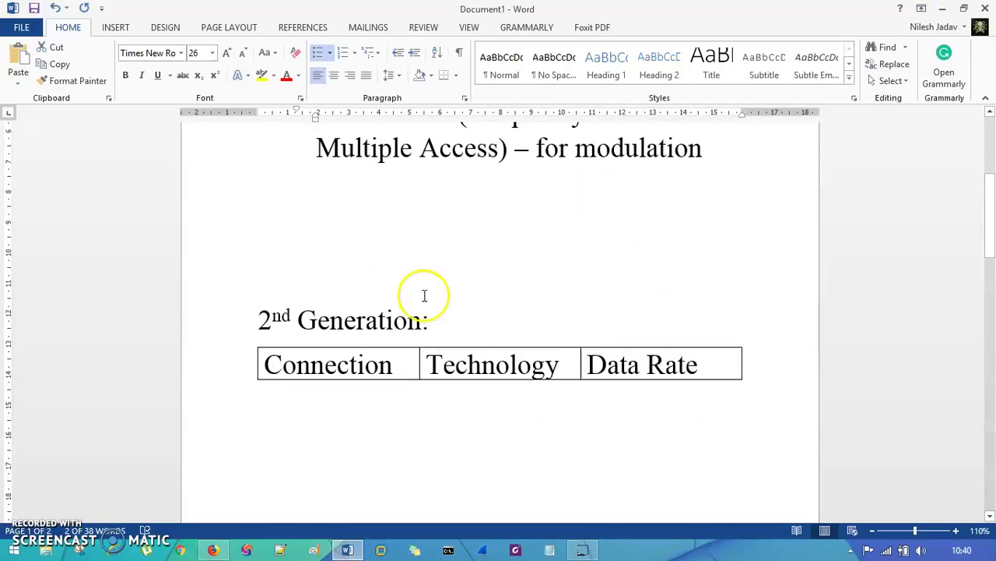
click(278, 271)
key(BackSpace)
key(BackSpace)
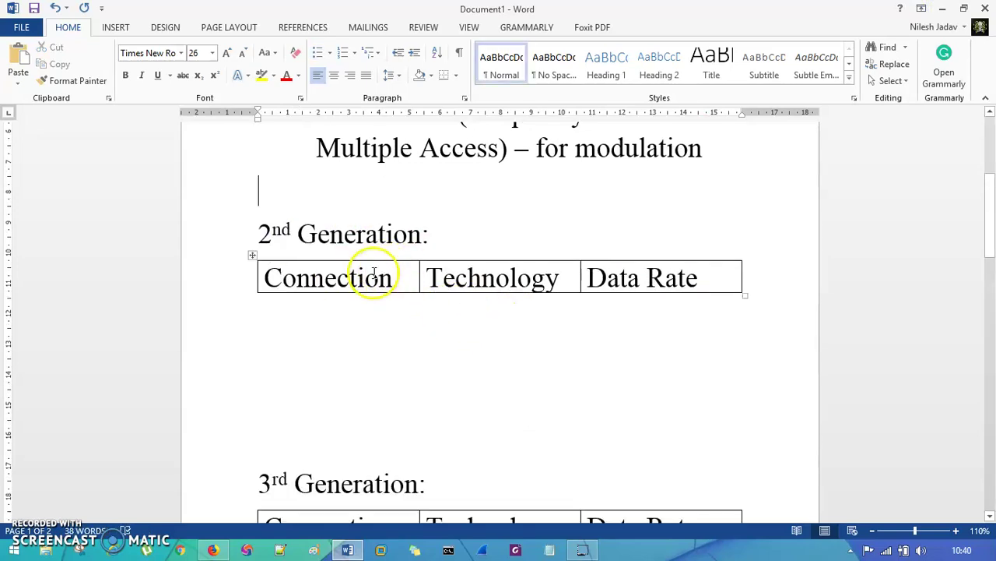
Add a table row reading 2G, GSM, 10kbps and start another row below
click(706, 274)
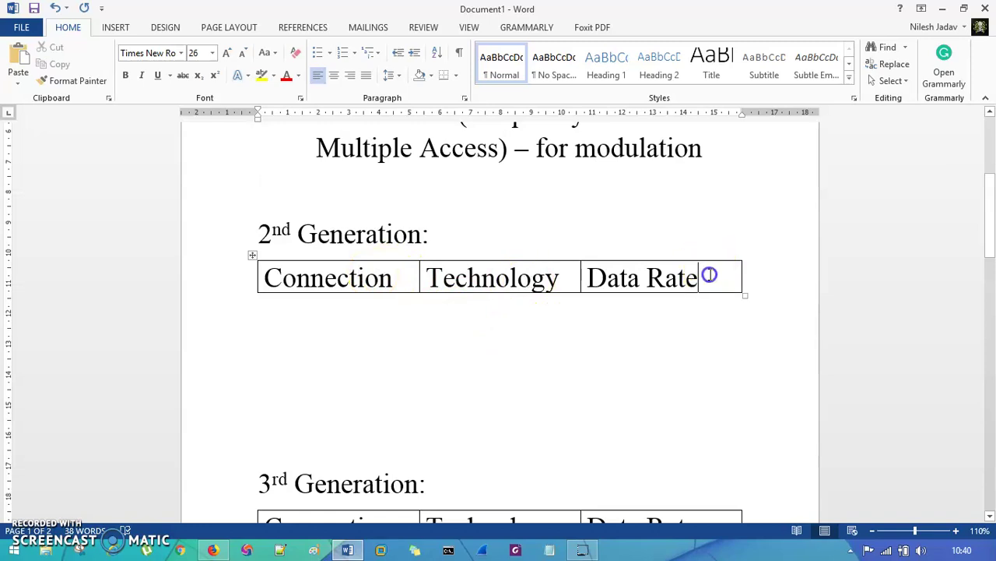
key(Tab)
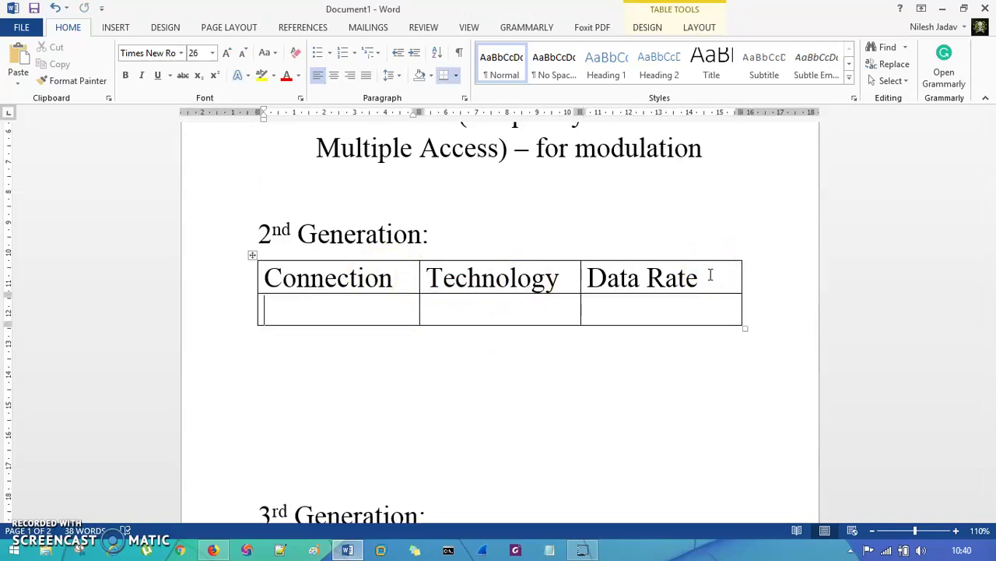
text(2G)
key(Tab)
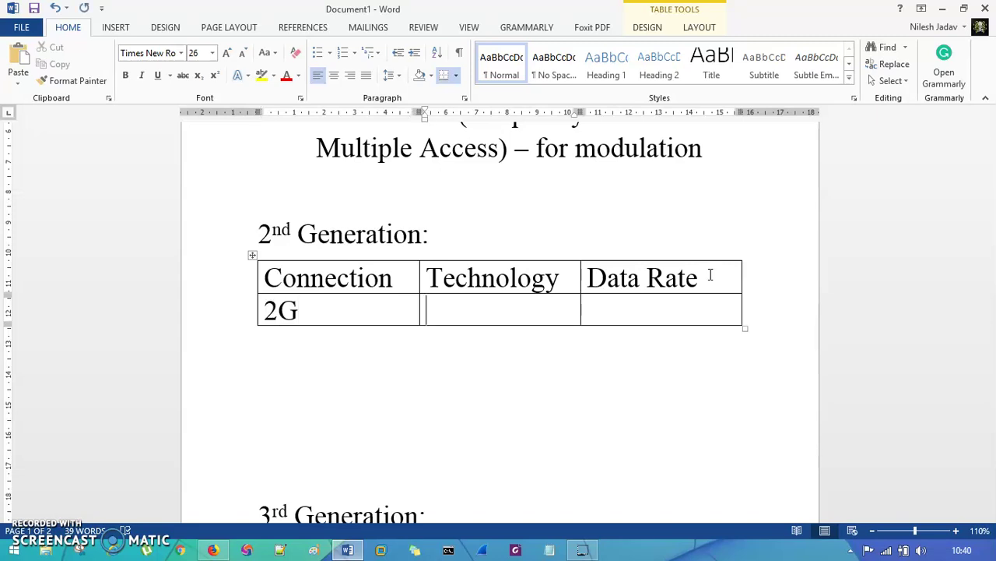
text(GSM)
key(Tab)
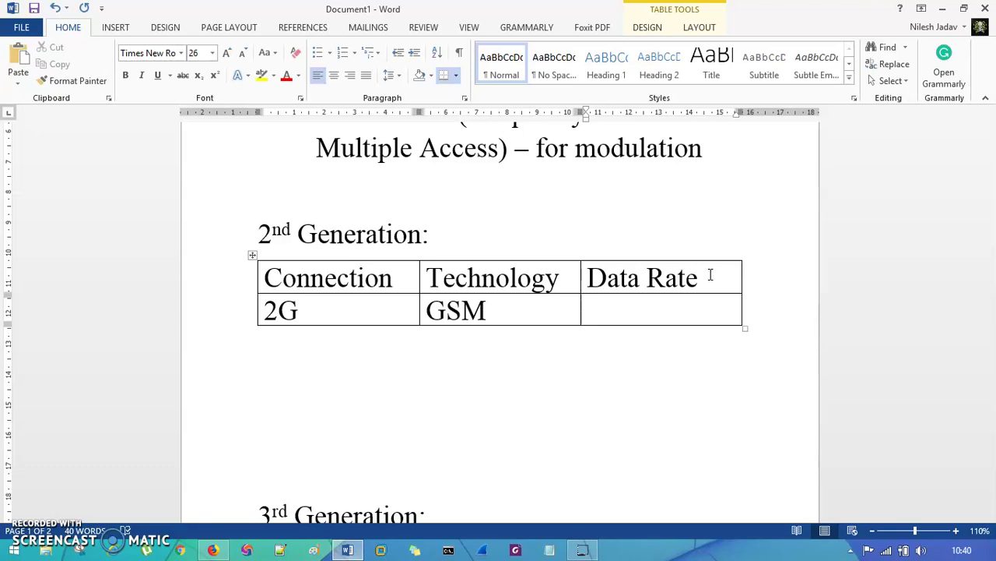
text(10kbps)
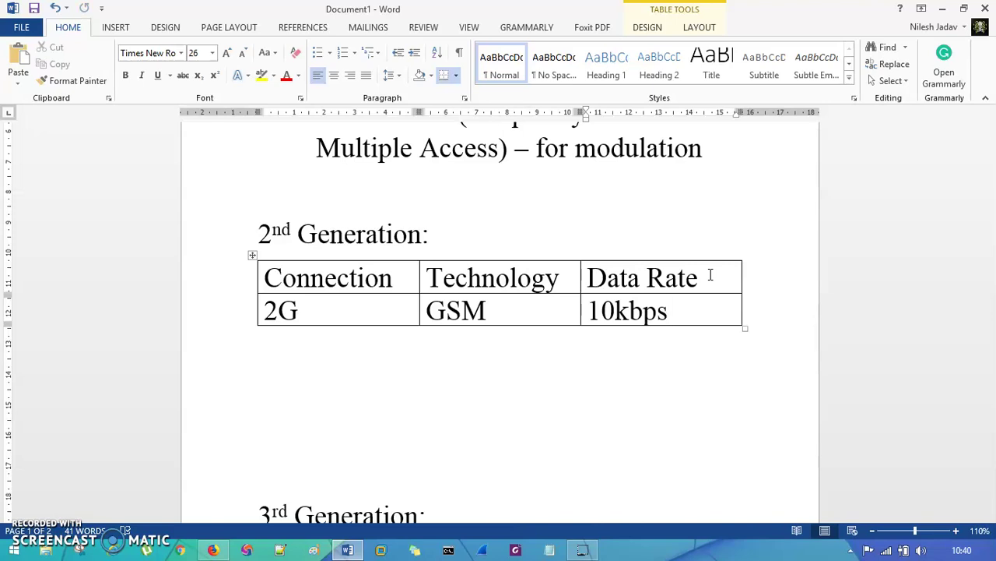
key(Tab)
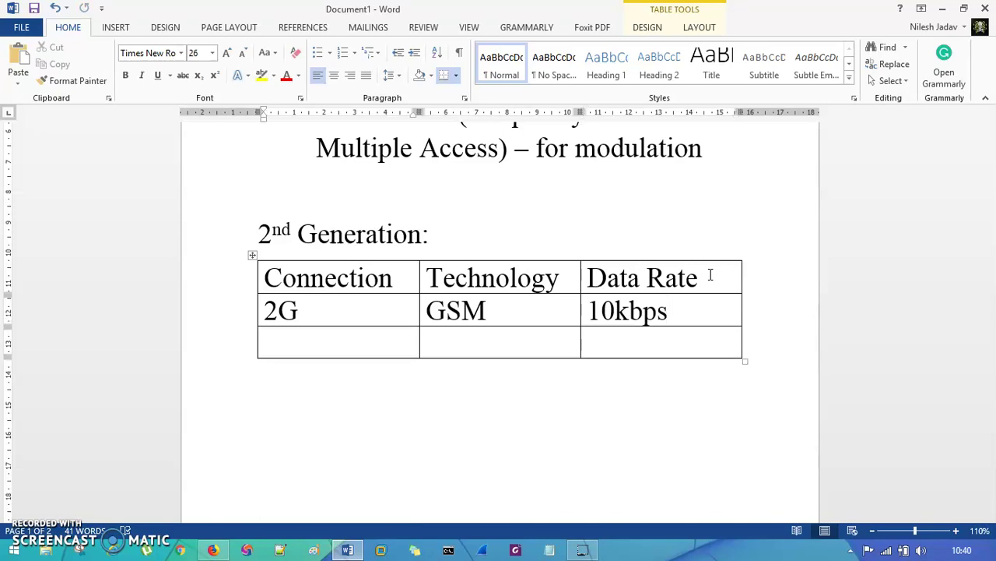
Fill the third row with 2G, CDMA, 10 kbps, then go back before kbps in the GSM rate
text(2g)
key(BackSpace)
text(G)
key(Tab)
text(CDMA)
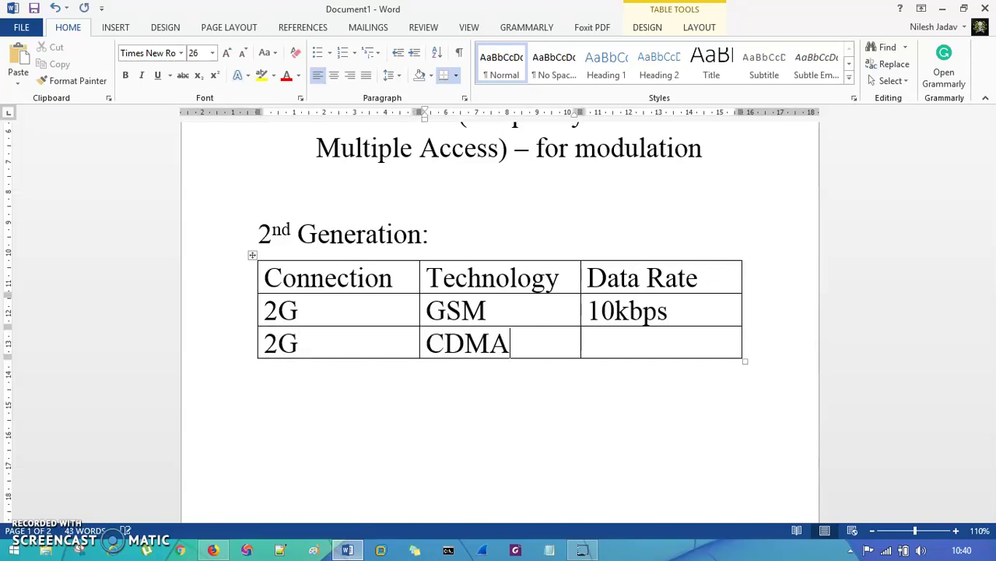
key(Tab)
text(10 kbps)
key(Left)
key(Left)
key(Up)
key(Left)
key(Left)
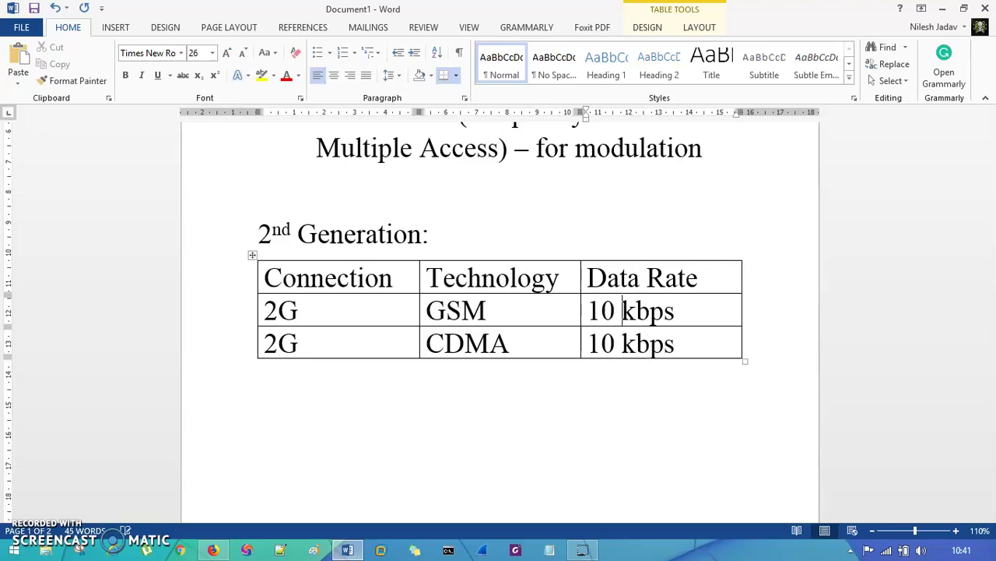
key(Tab)
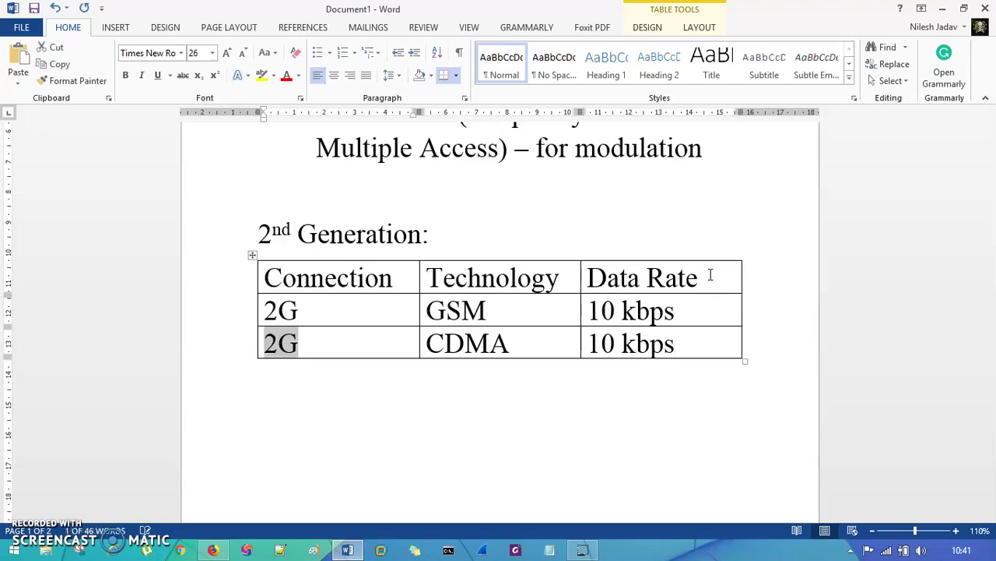
key(Tab)
key(Tab)
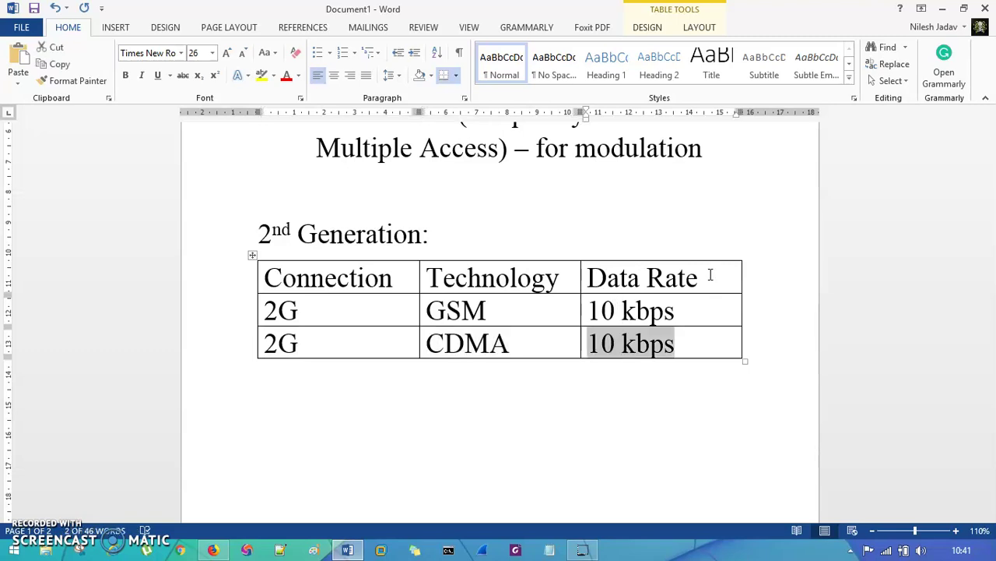
drag(441, 340, 435, 342)
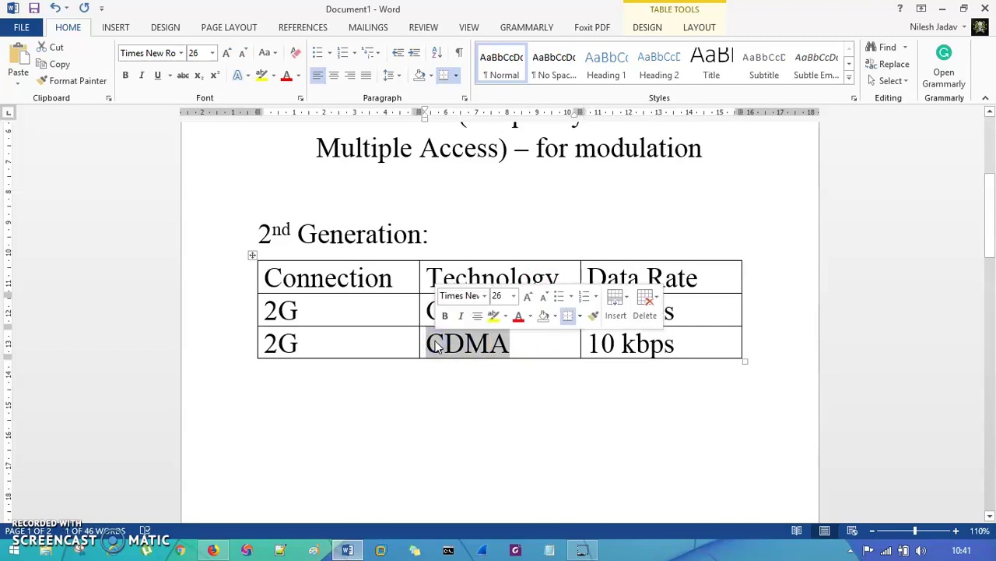
click(527, 346)
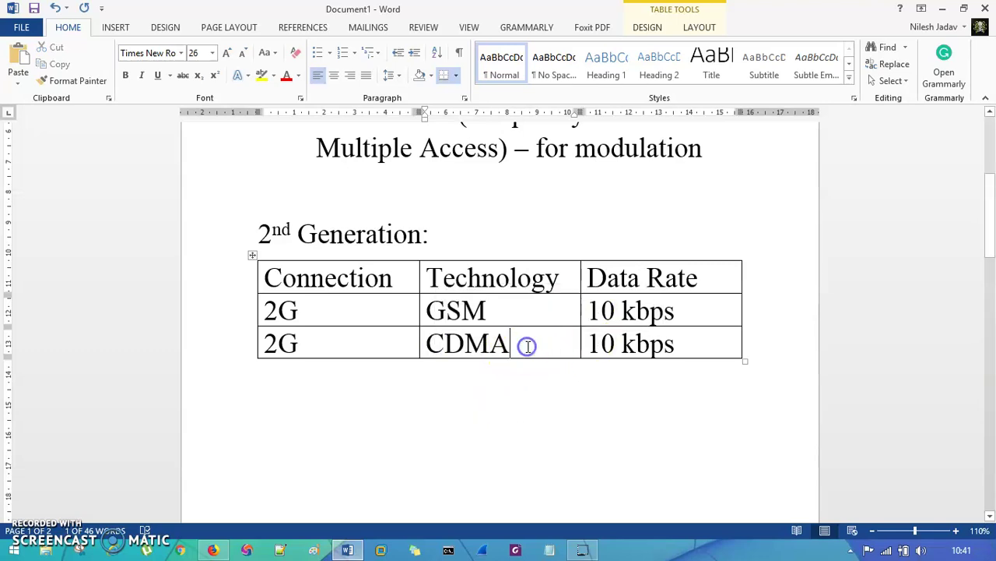
drag(532, 345, 433, 341)
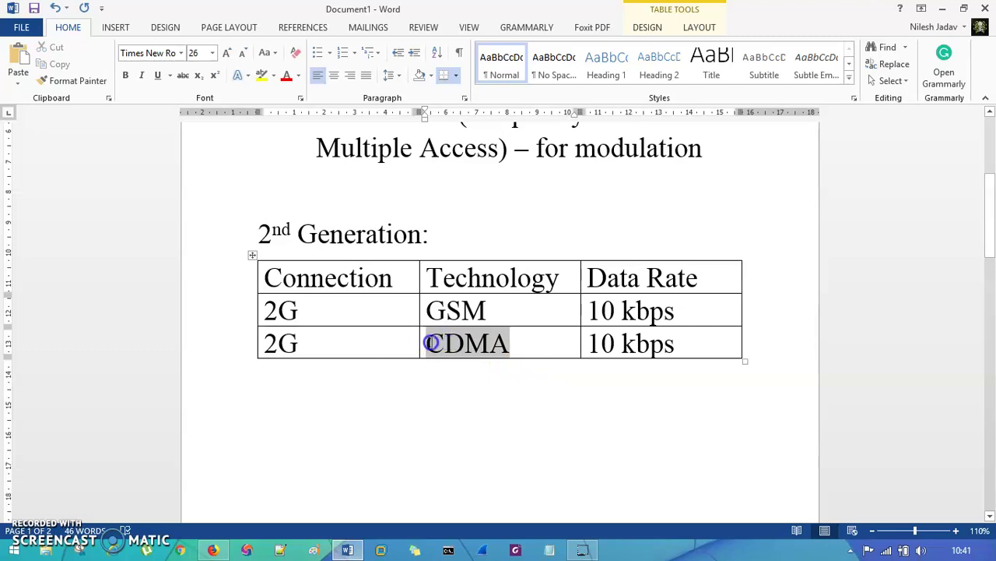
click(720, 350)
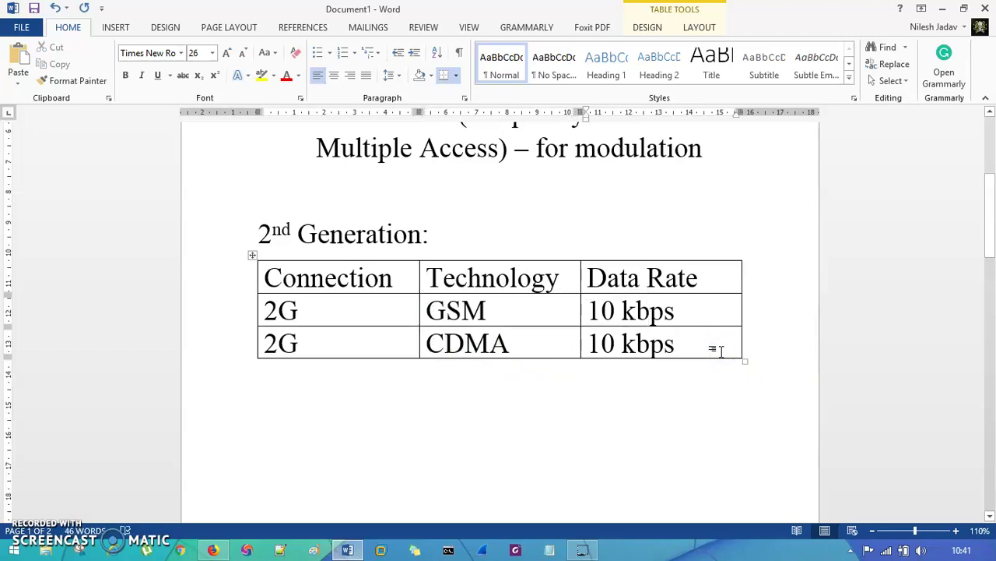
Add a row reading 2.5G, GPRS, ~50kbps and begin the next row with 2.5G
key(Tab)
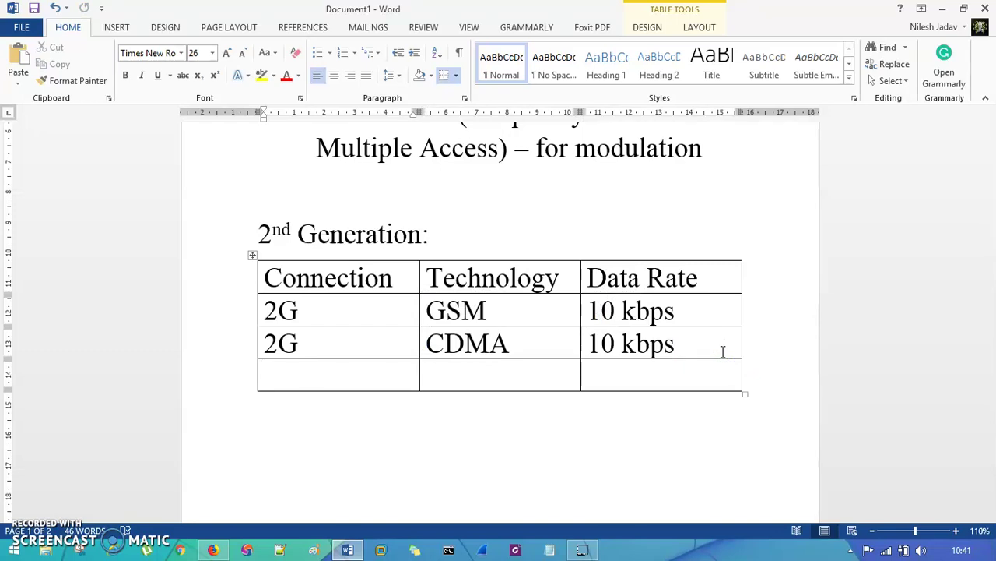
text(2.5G)
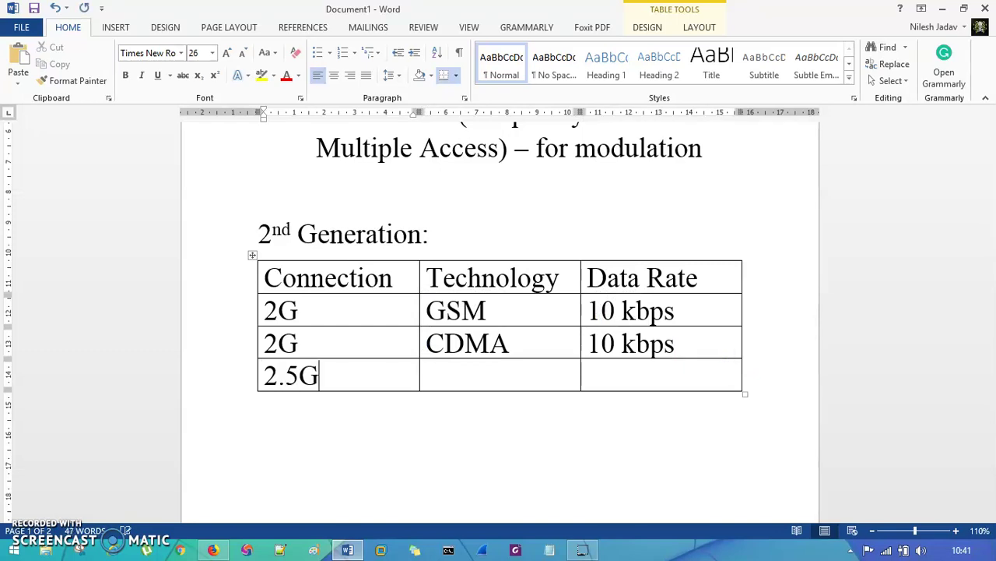
key(Tab)
text(G)
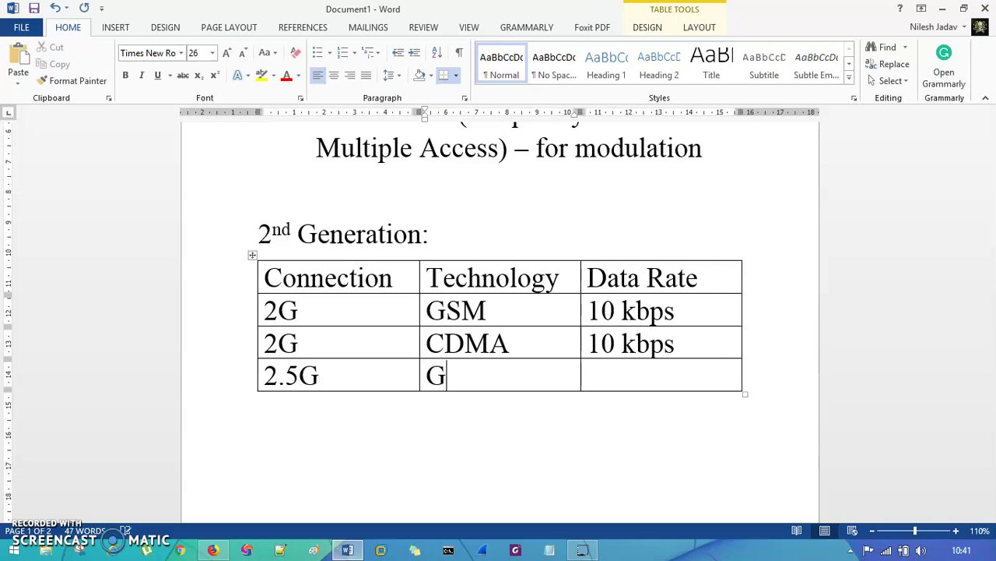
text(PRS)
key(Tab)
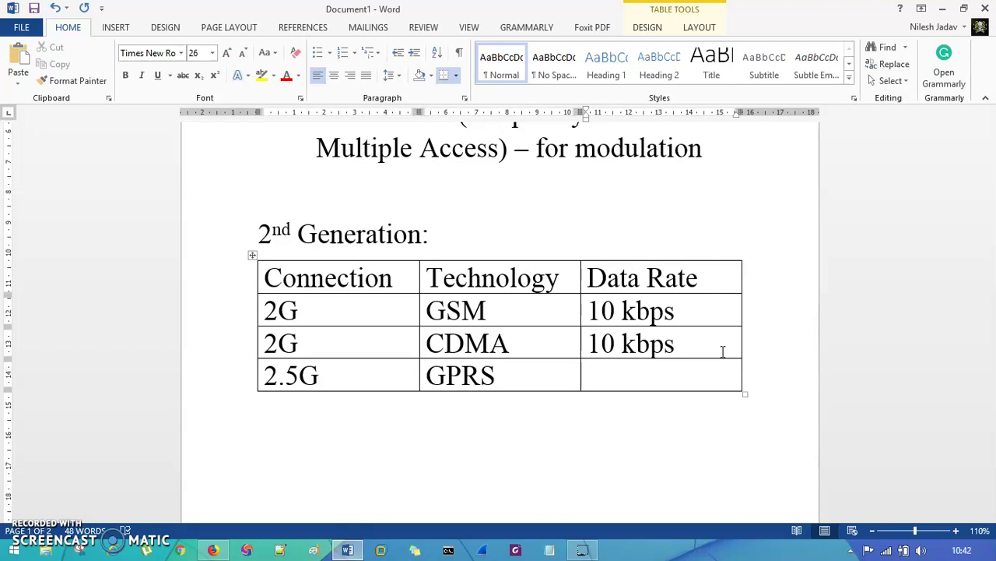
text(~50kbps)
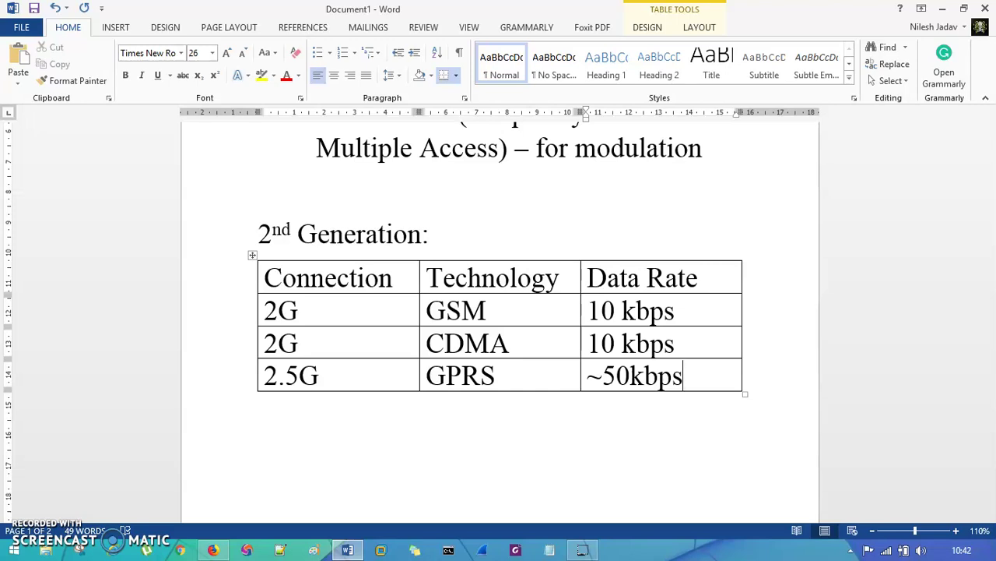
key(Tab)
text(2.5)
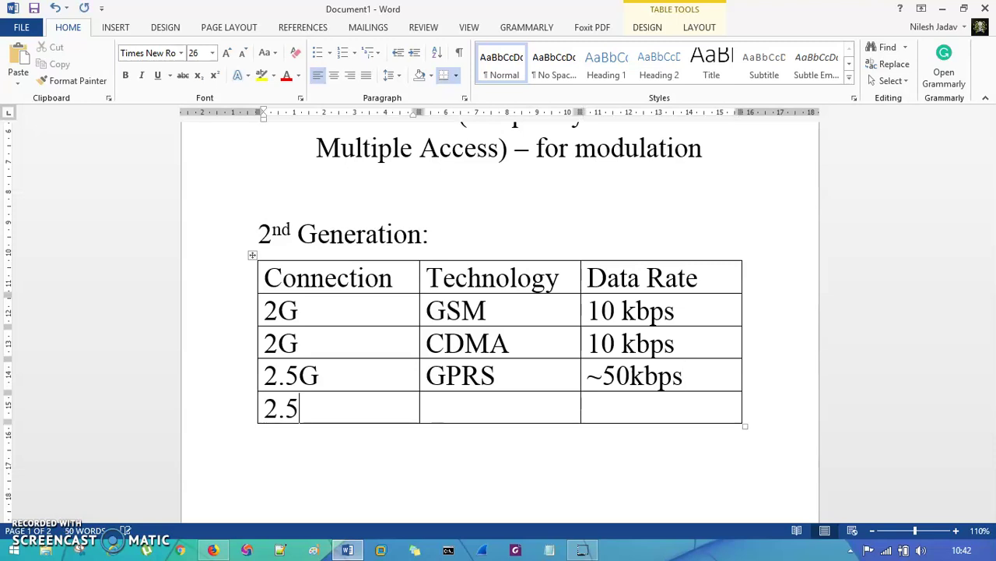
text(G)
Enter EDGE as the fifth row's technology and ~200Kbps as its data rate
key(Tab)
text(EDGEE)
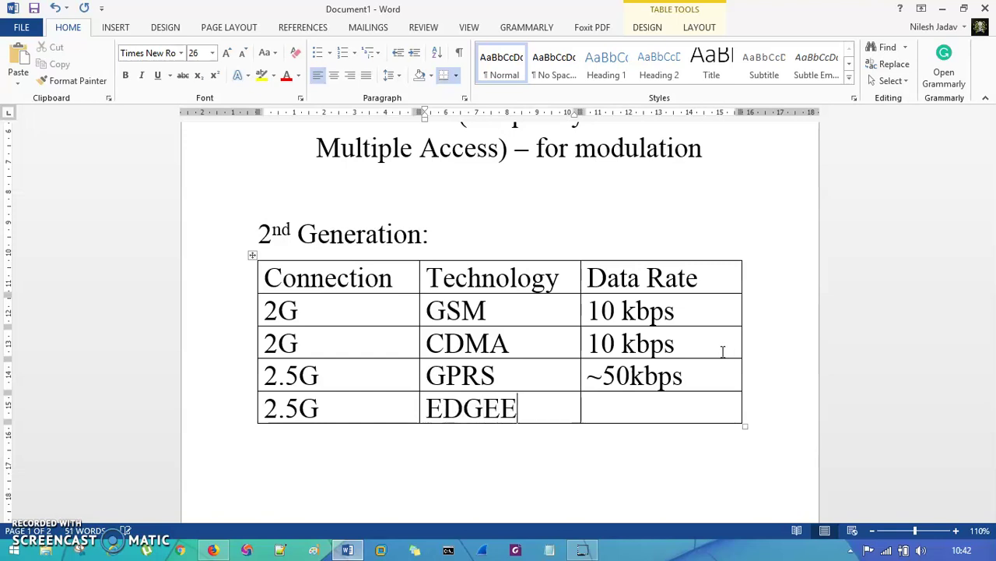
key(BackSpace)
key(Tab)
text(~200)
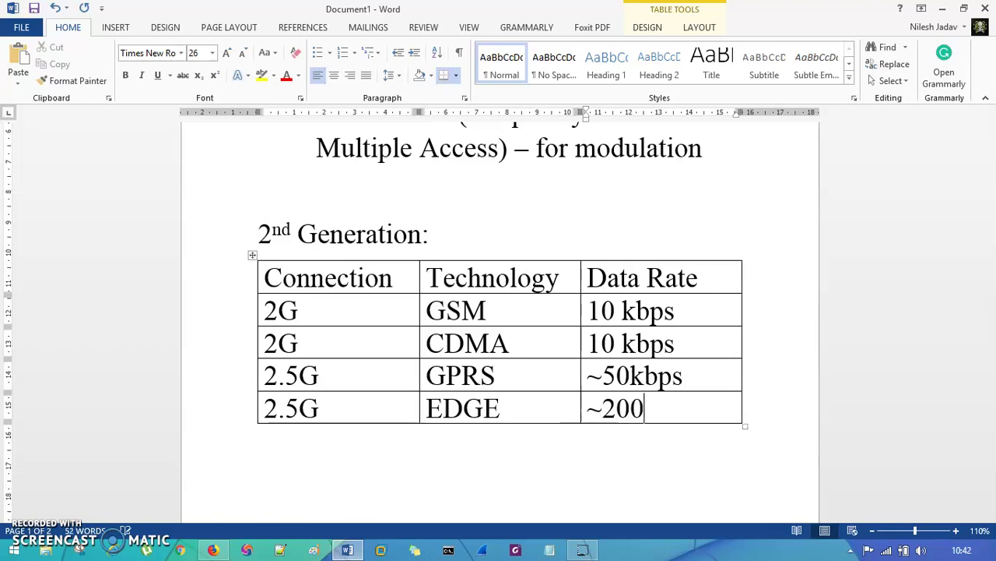
text(Kbps)
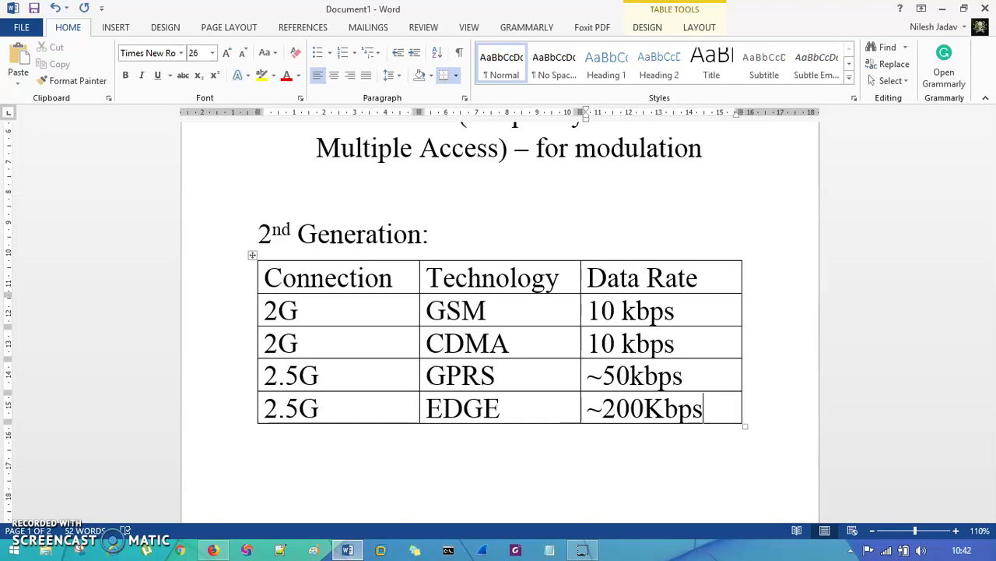
Review the 2G and 2.5G entries in the first column, then switch to Firefox
drag(345, 410, 257, 300)
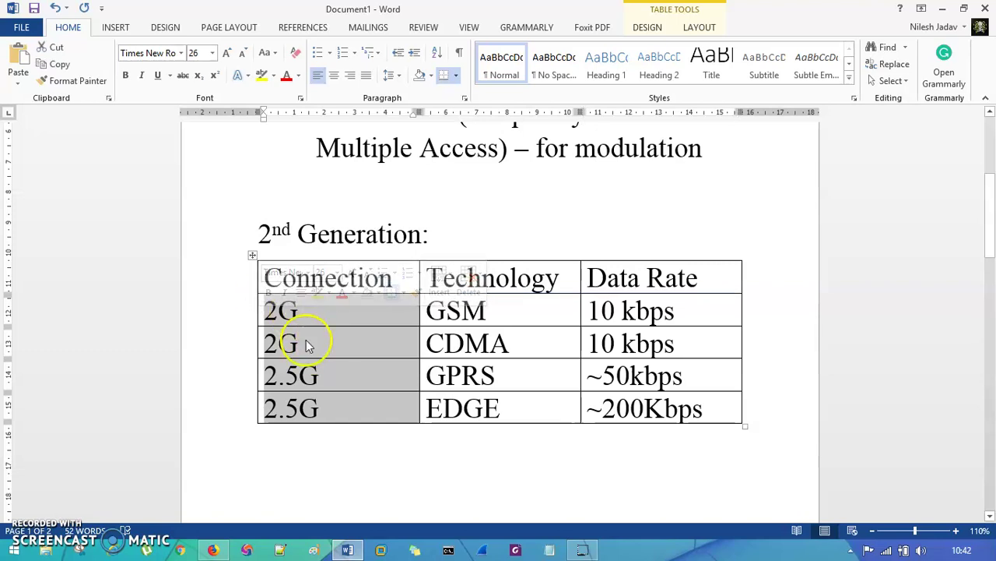
drag(325, 327, 325, 327)
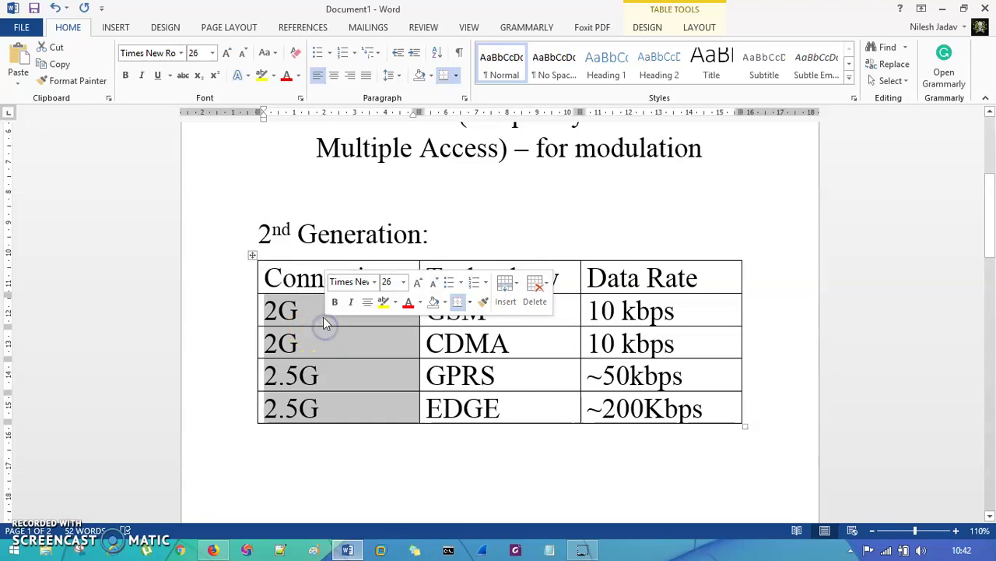
click(314, 316)
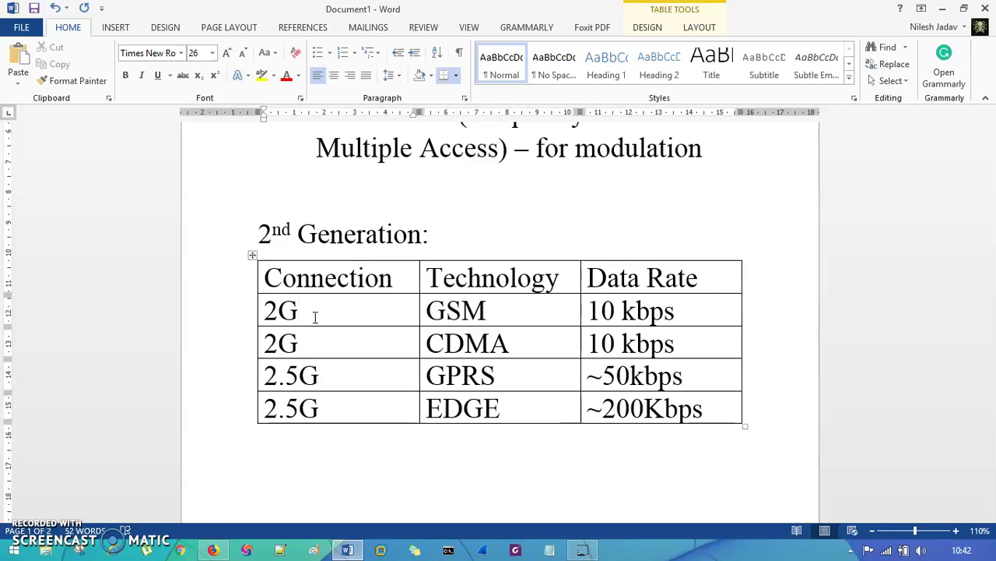
click(212, 549)
View the phone screenshot and 3G symbol slide, then minimize Firefox back to Word
click(572, 12)
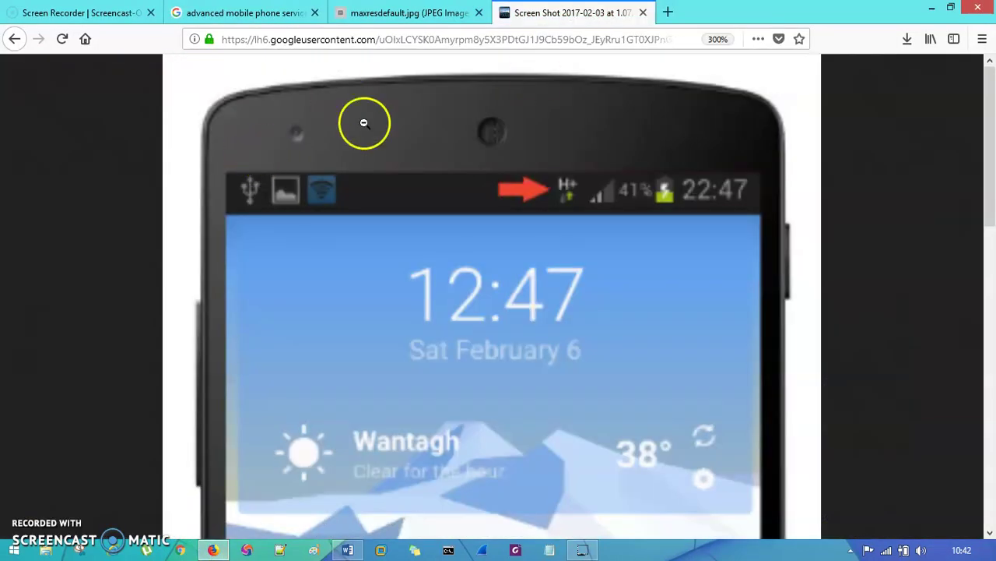
click(409, 13)
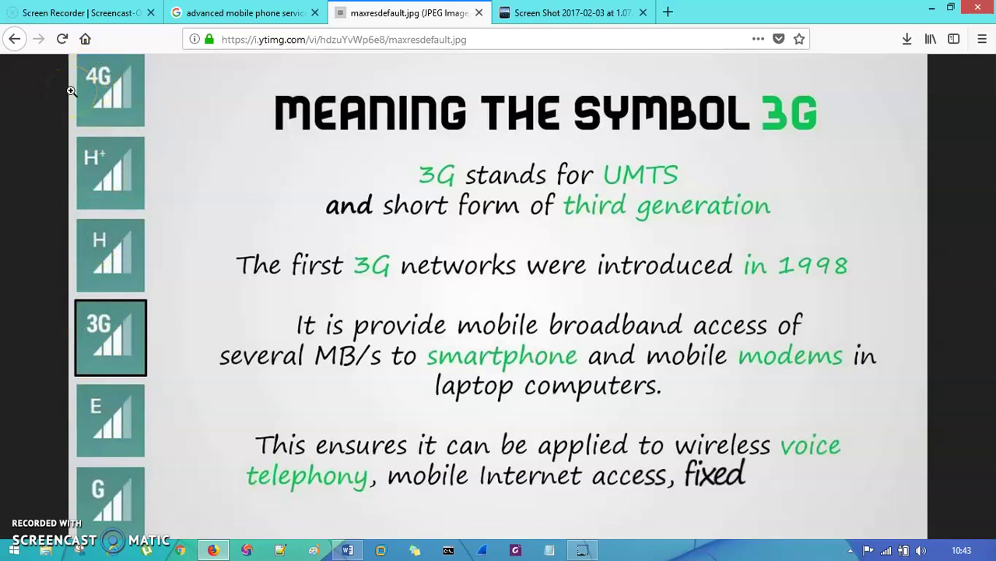
click(537, 13)
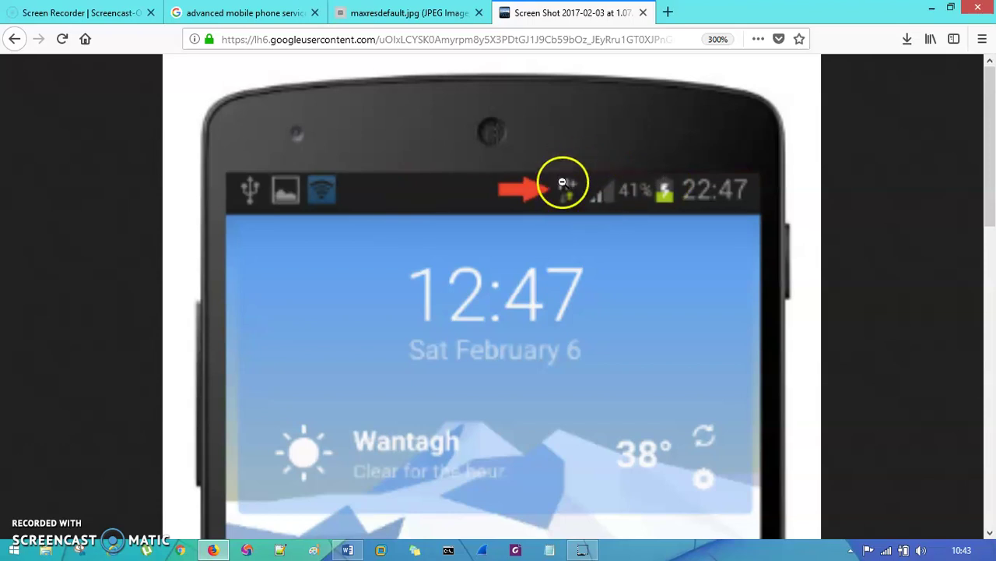
click(933, 8)
click(769, 408)
Type 'GSM : Global System for Mobile Communication' below the table and begin the CDMA line
scroll(503, 430, down, 3)
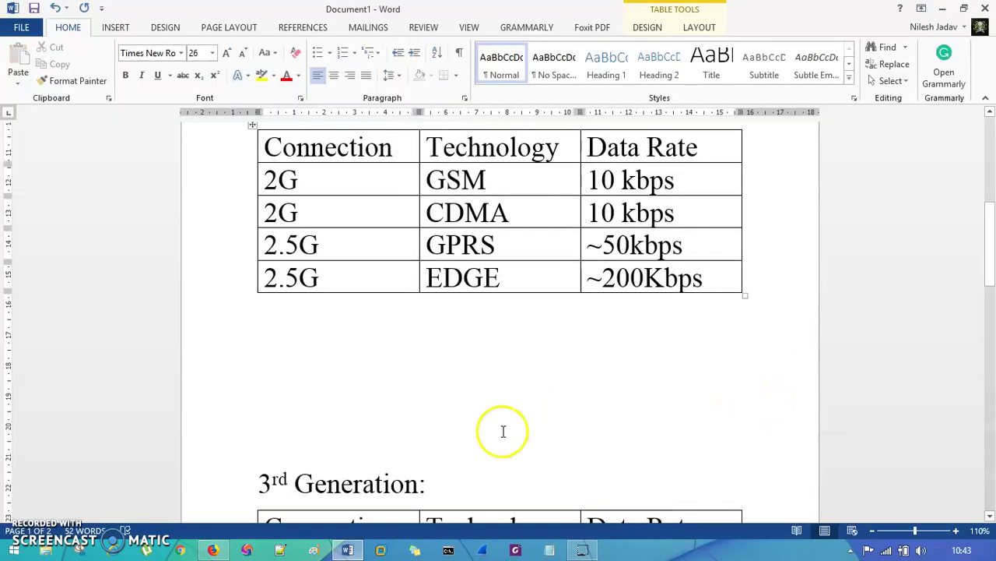
click(285, 343)
text(GSM : Global)
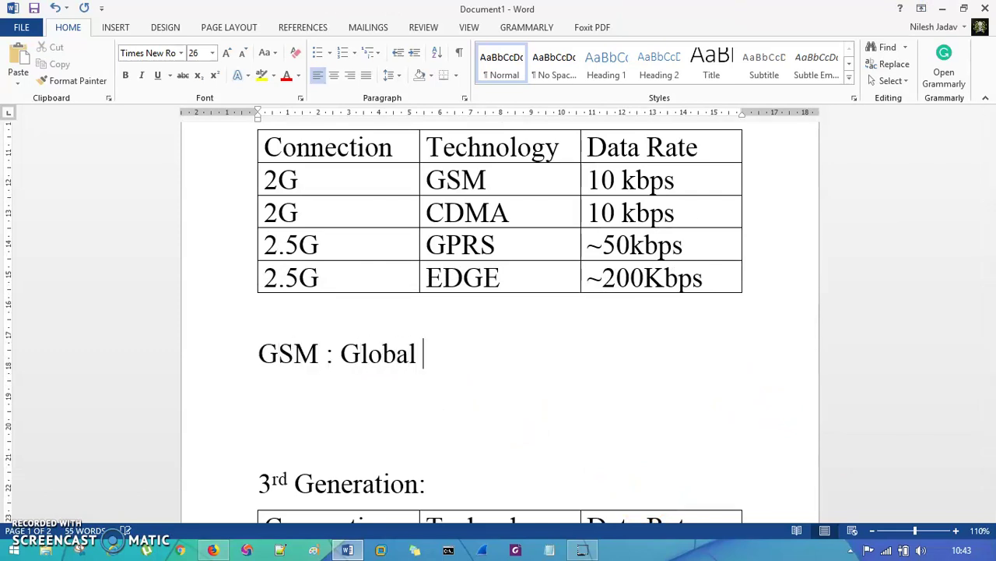
text( System for )
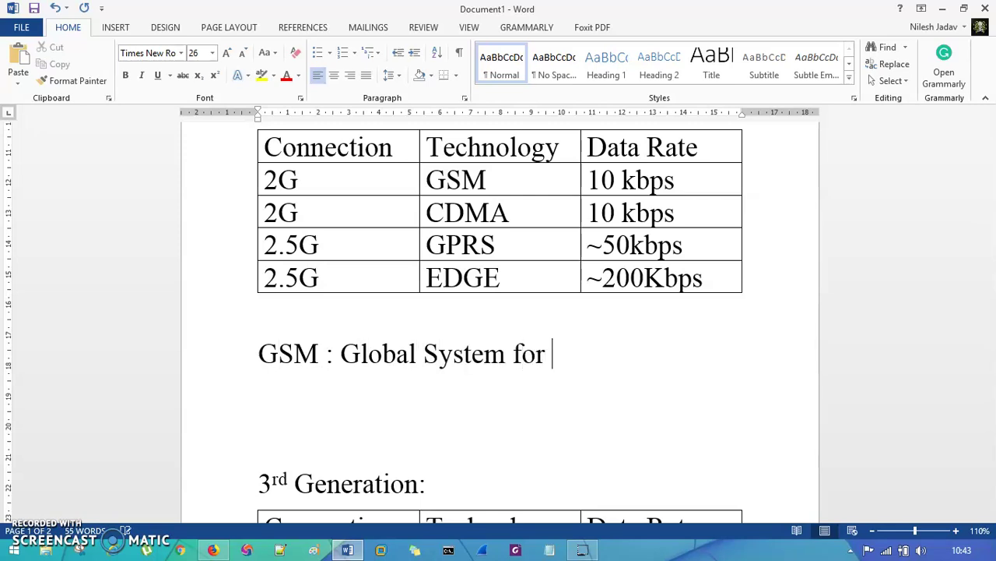
text(Mobile Co)
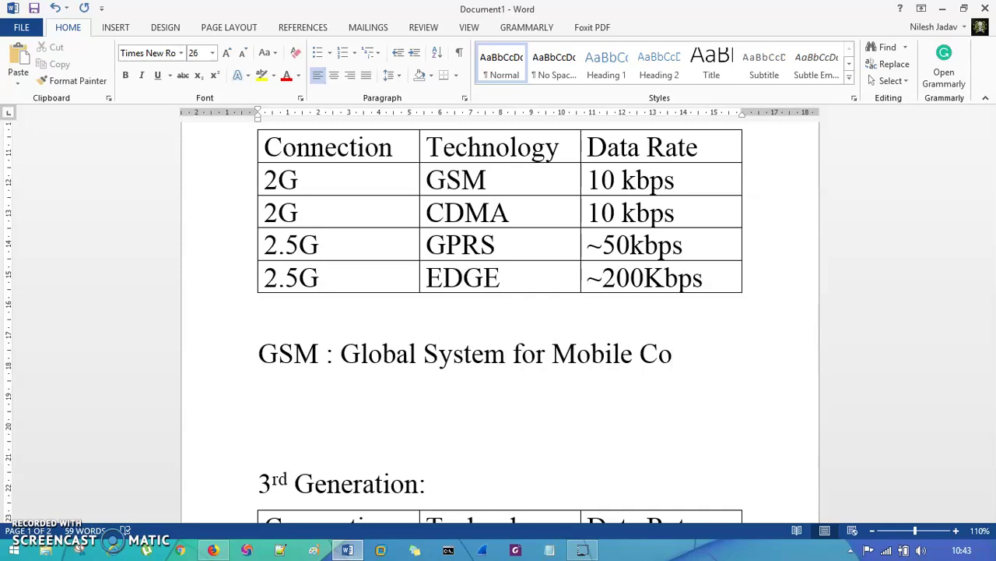
text(mmunication)
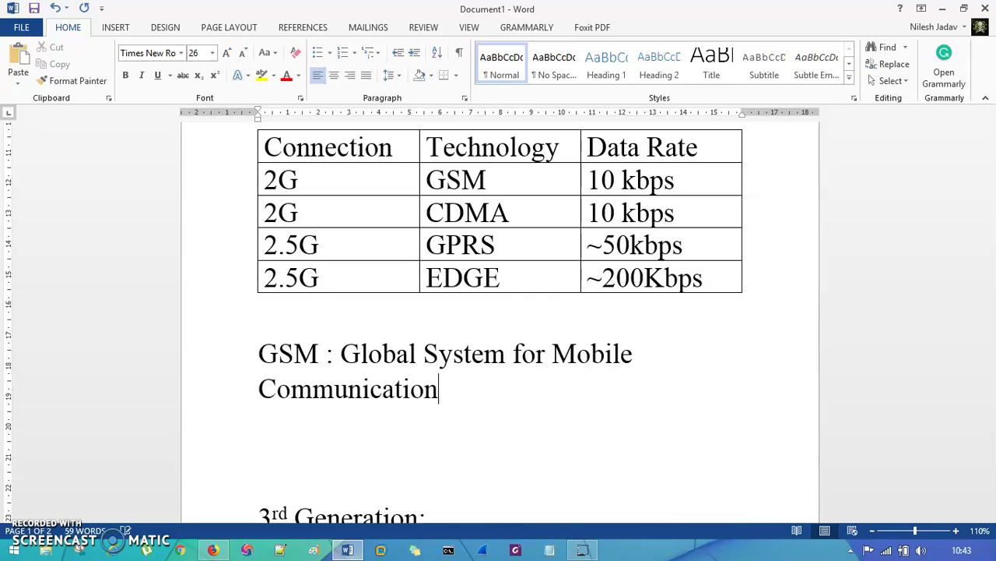
key(Return)
text(CDMA)
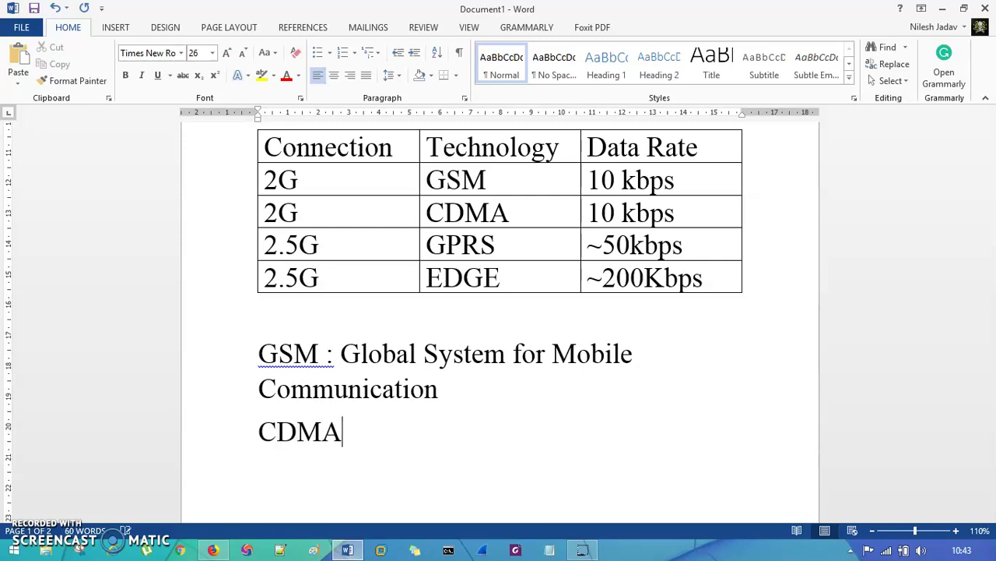
text( : Code C)
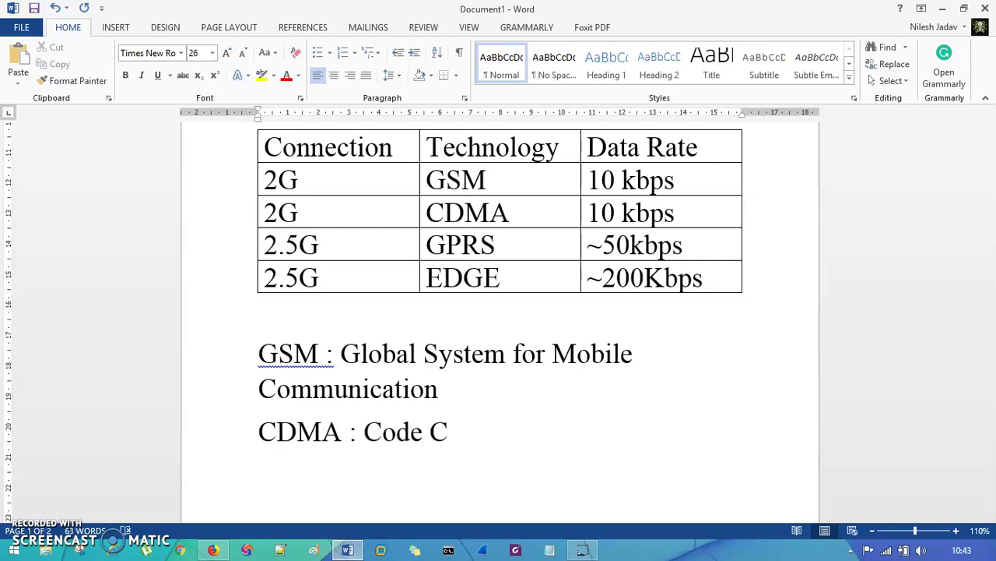
Complete the line 'CDMA : Code Division Multiple Access'
key(BackSpace)
text(Division m)
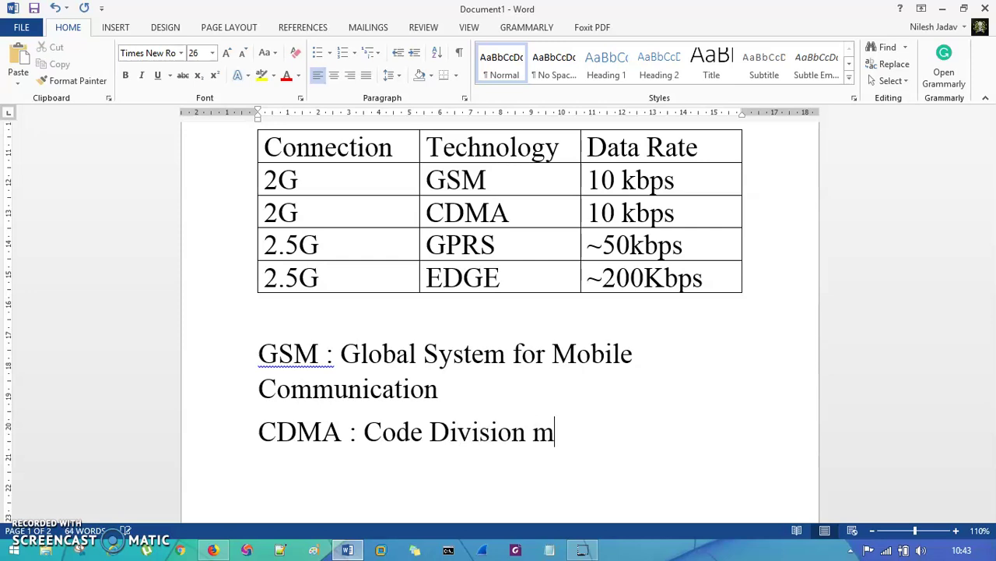
key(BackSpace)
text(Muk)
key(BackSpace)
text(ltiple Access)
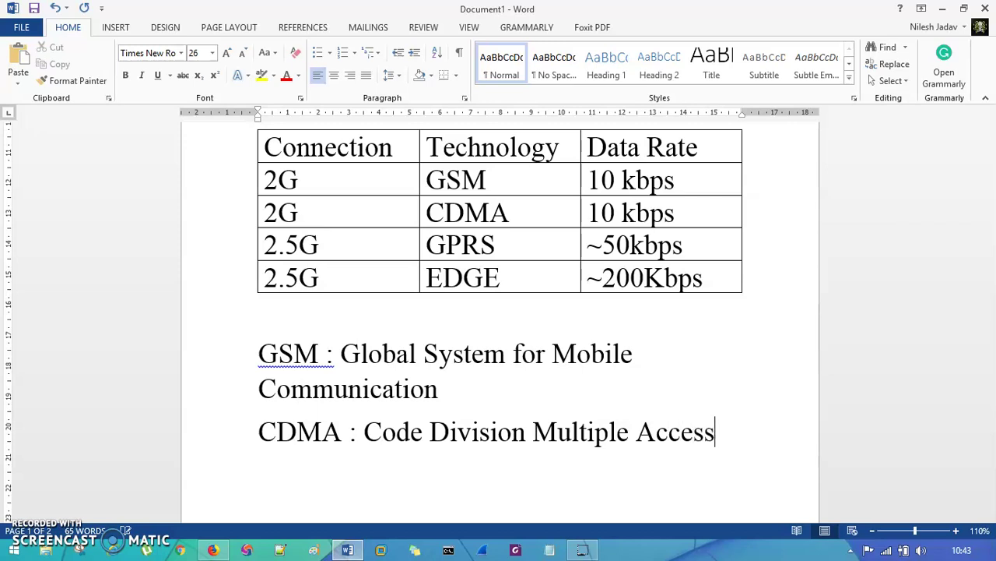
Add lines 'GPRS : Global Packet for Radio Service' and 'EDGE : Enhanced Data for GSM Evolution'
key(Return)
text(GPRS :)
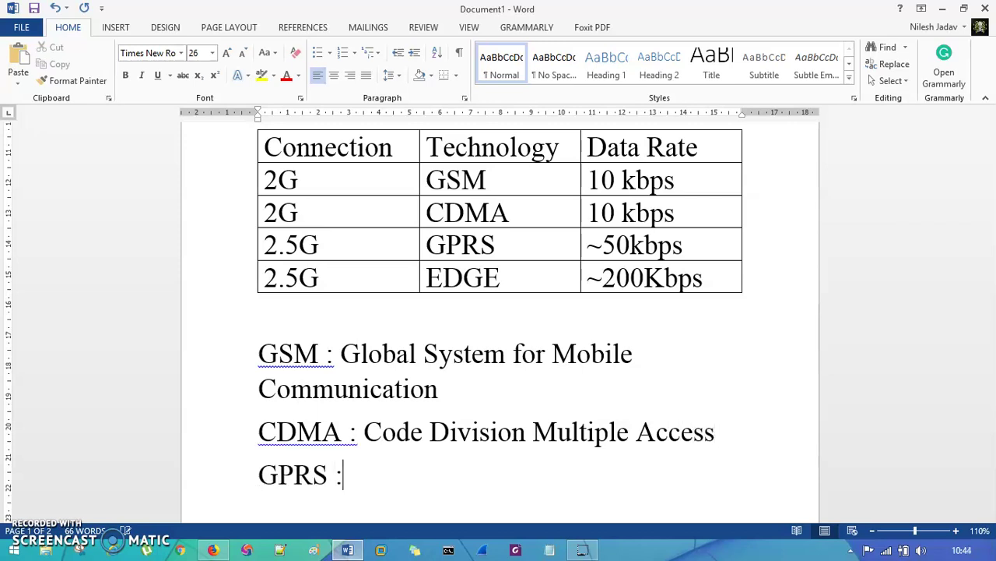
text( Global P)
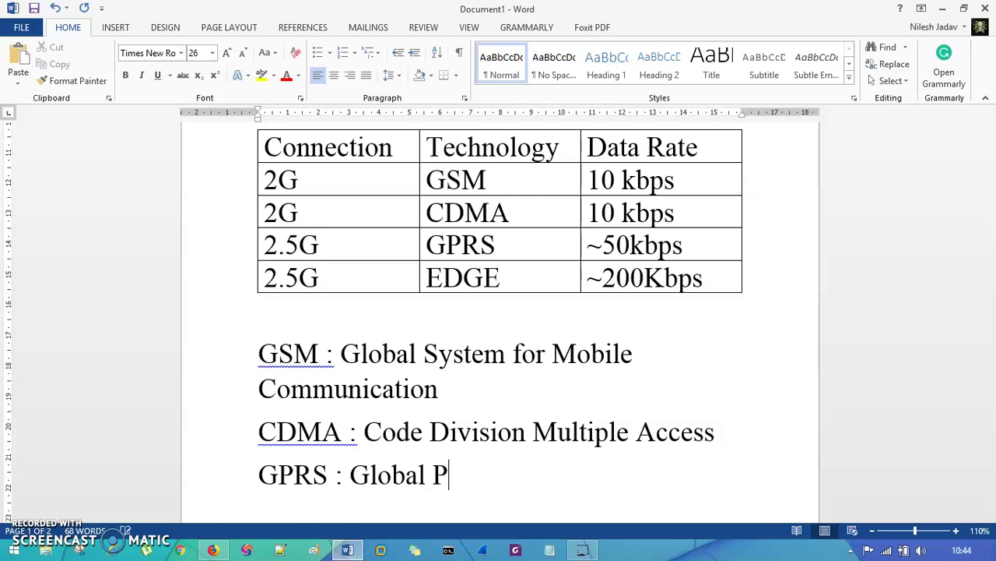
text(acket for )
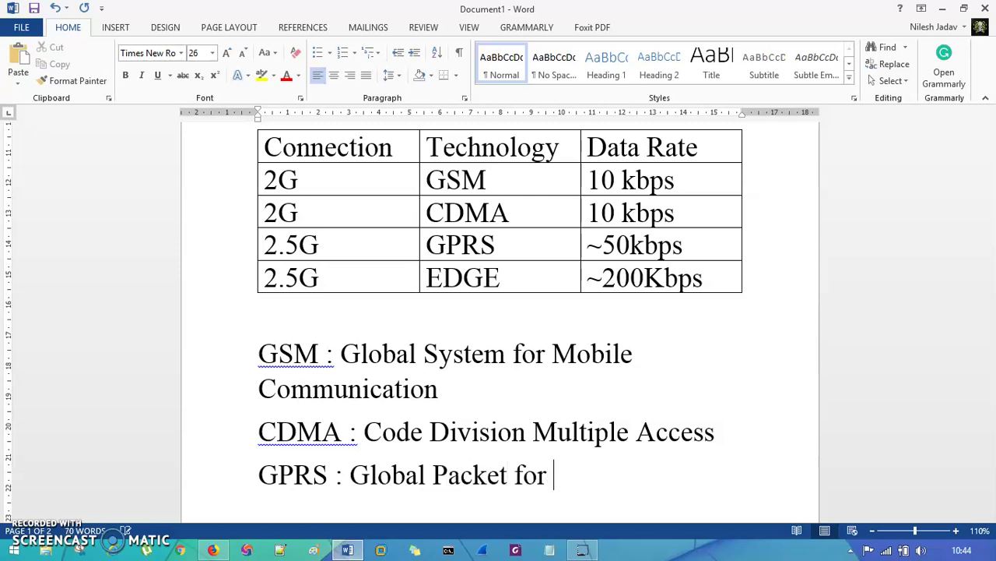
text(Radion Ser)
key(BackSpace)
key(BackSpace)
key(BackSpace)
key(BackSpace)
key(BackSpace)
text(Service)
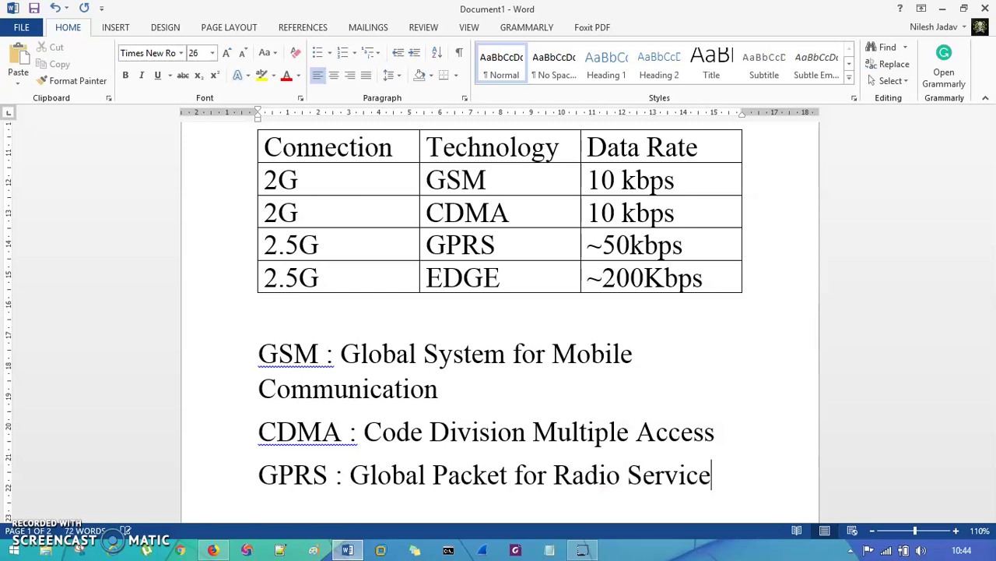
key(Return)
text(E)
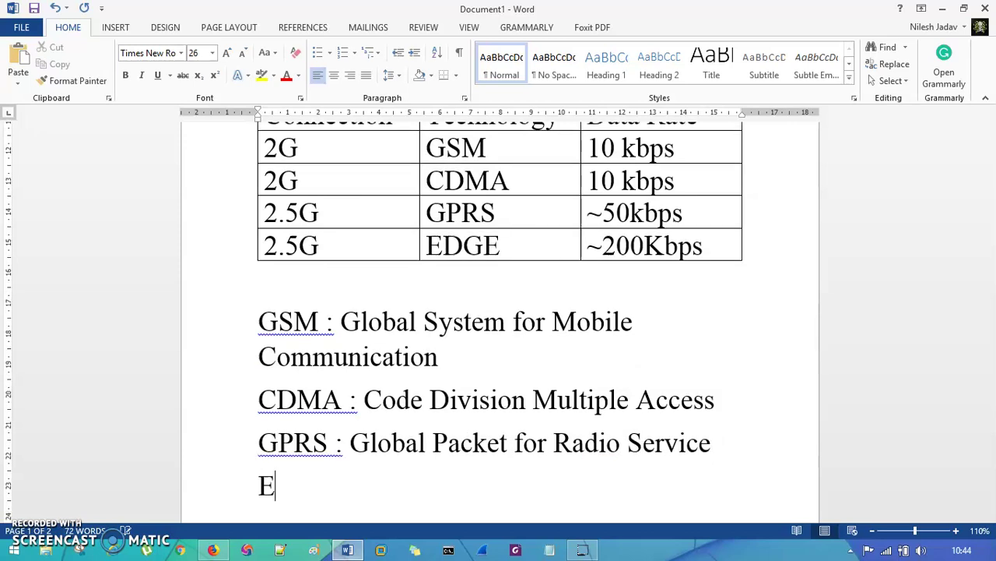
text(DGE : E)
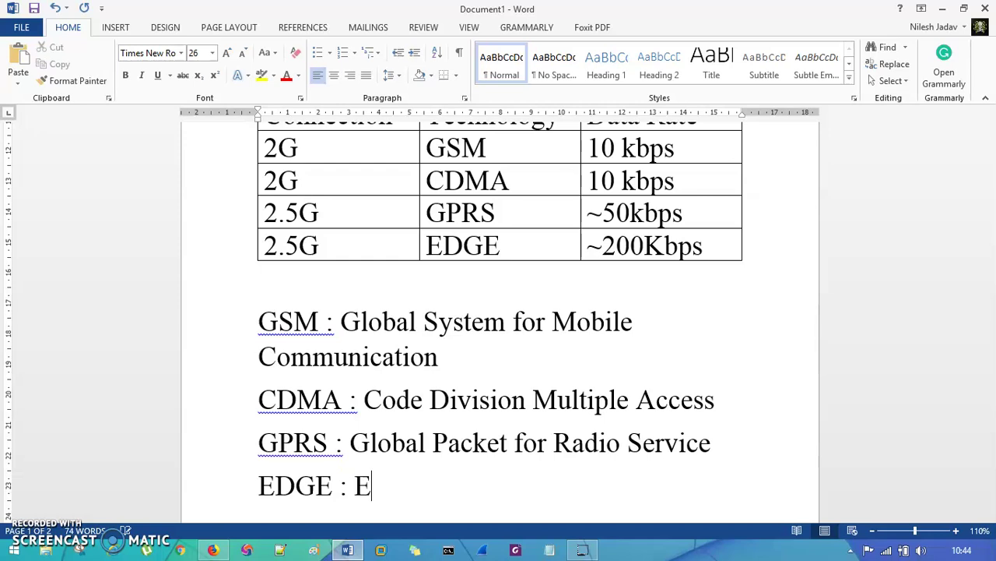
text(nhanced )
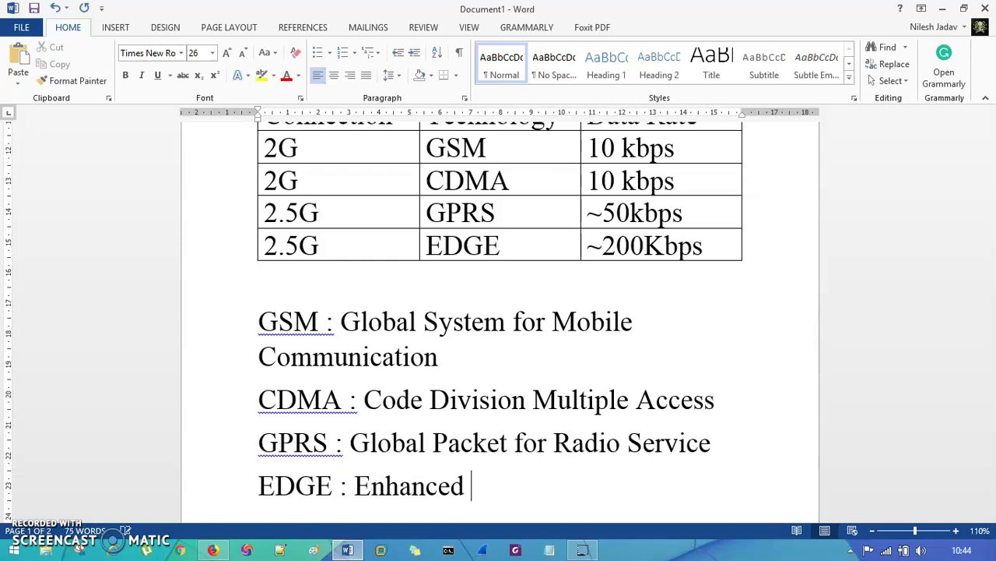
text(Data for )
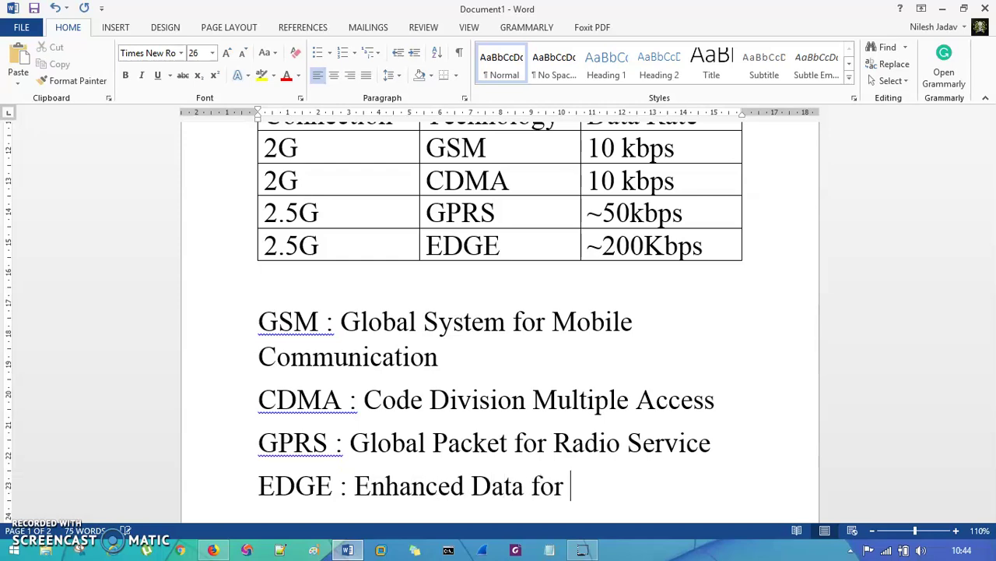
text(GSM Evolution)
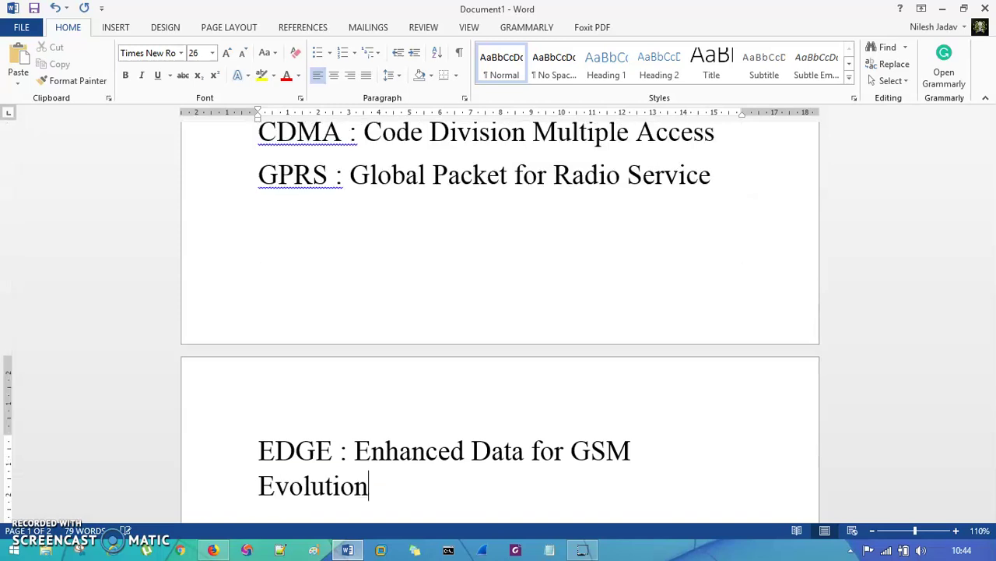